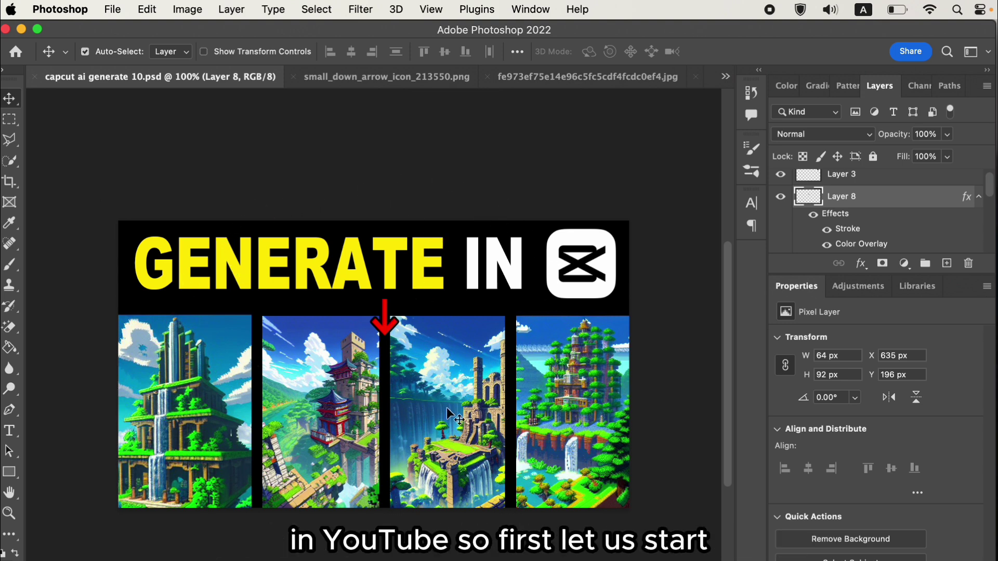
Step: Create a new 1280 x 720 px document at 118.11 pixels per centimetre with a white background
click(113, 11)
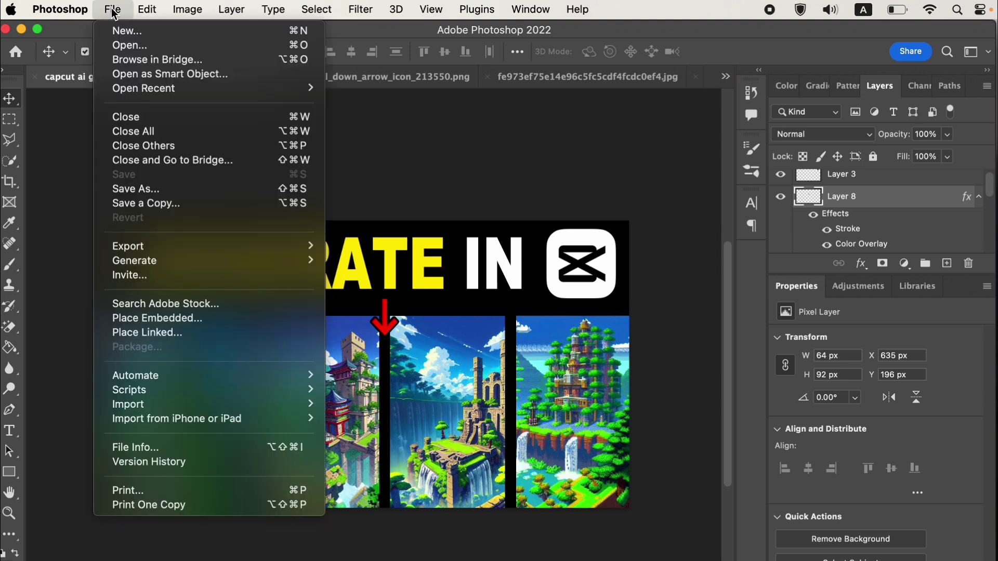
click(118, 31)
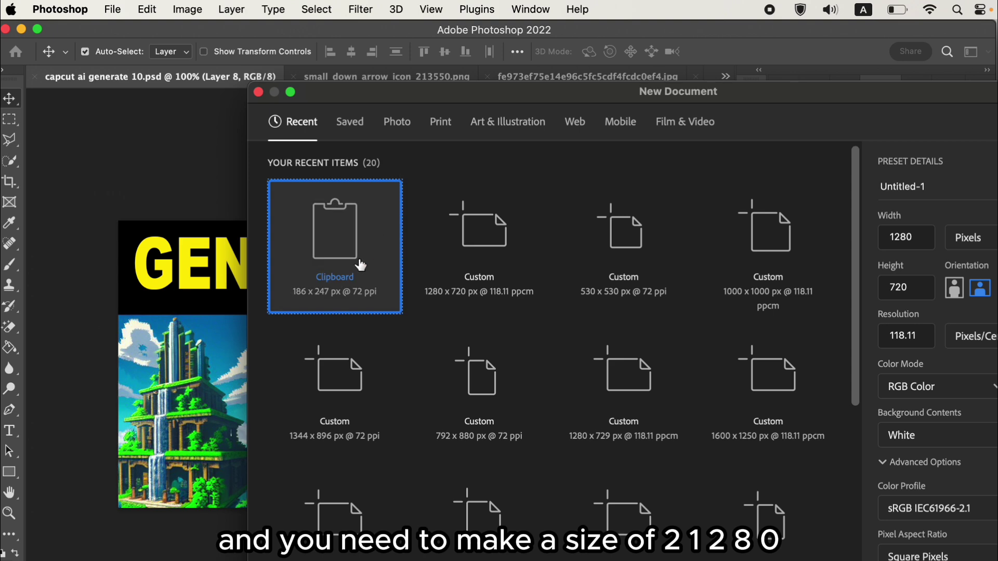
click(480, 257)
drag(517, 92, 357, 39)
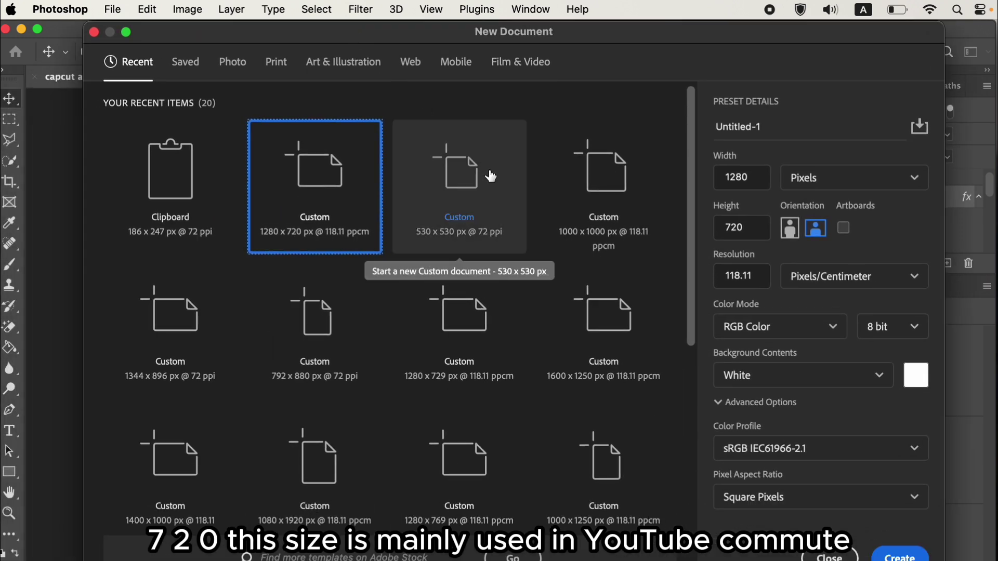
click(888, 558)
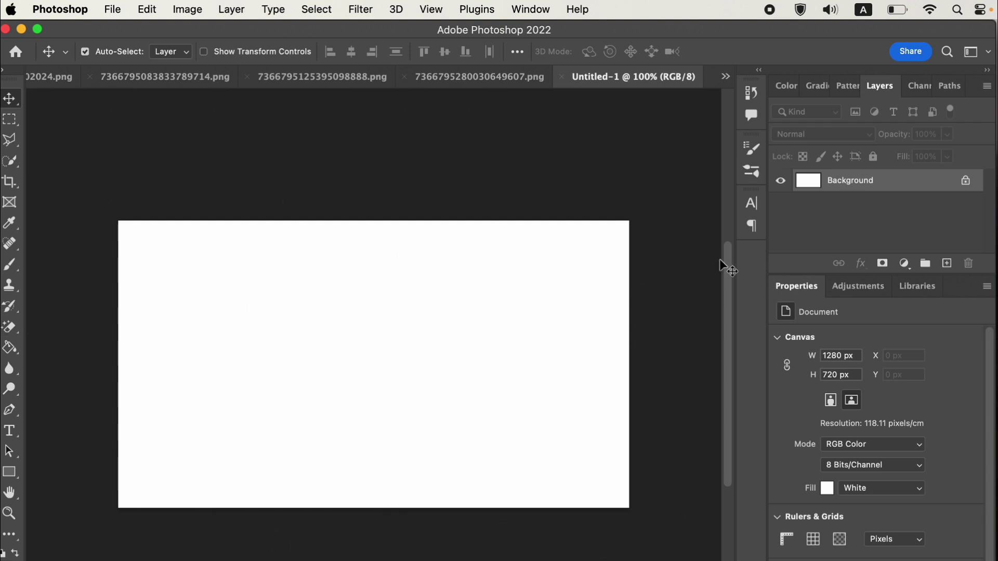
Step: Unlock the background layer and add a Color Overlay effect to it in black (000000)
click(967, 181)
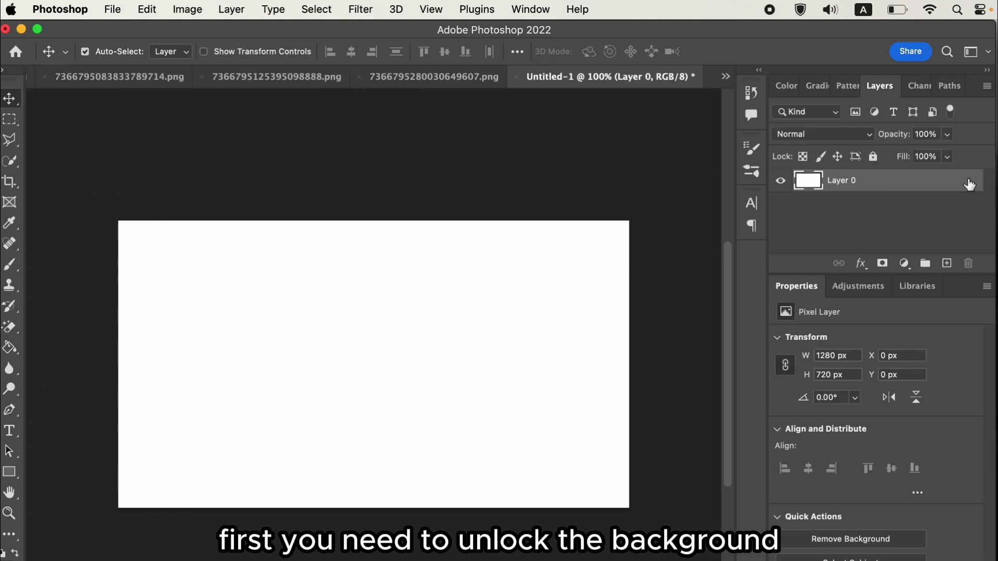
right_click(893, 186)
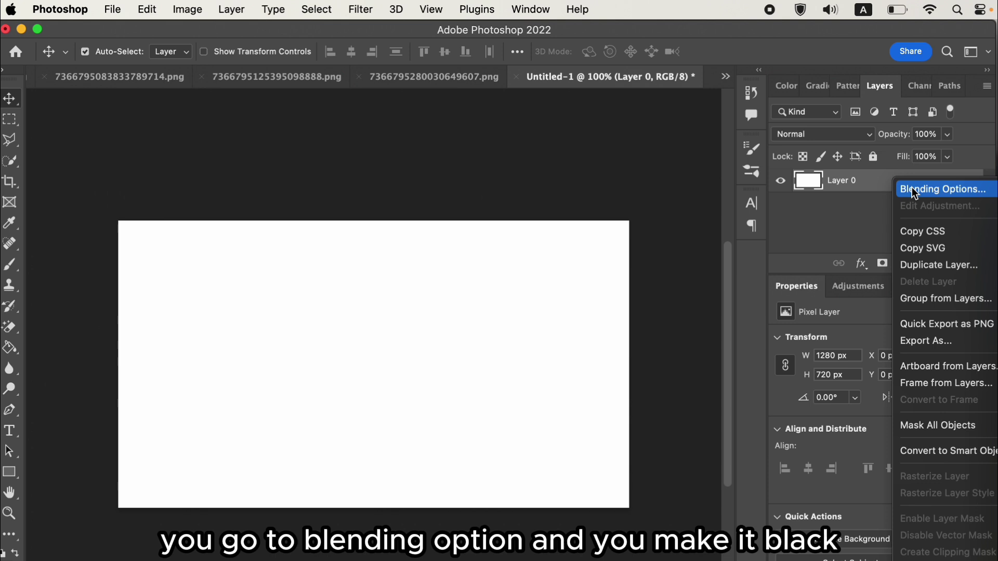
click(913, 189)
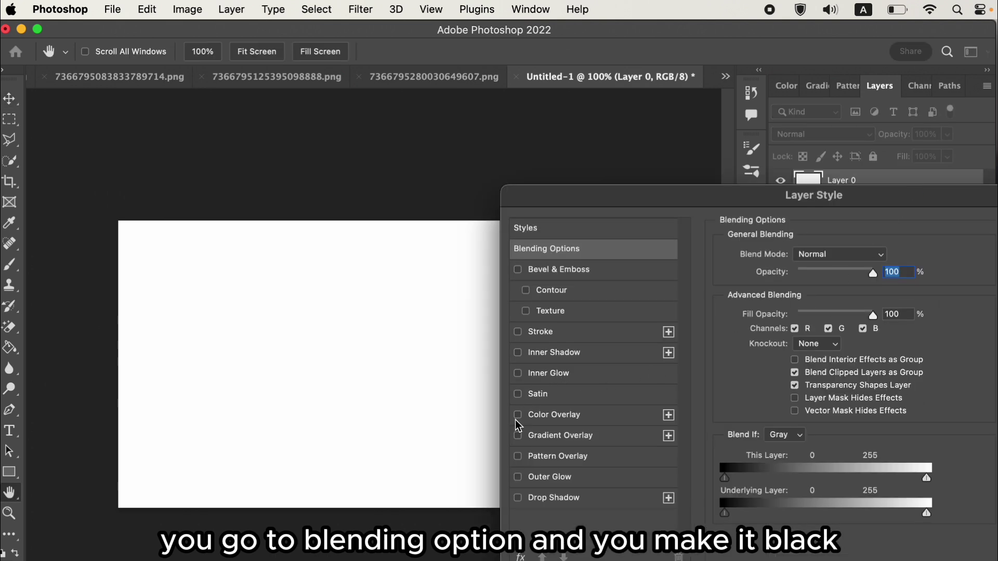
click(518, 415)
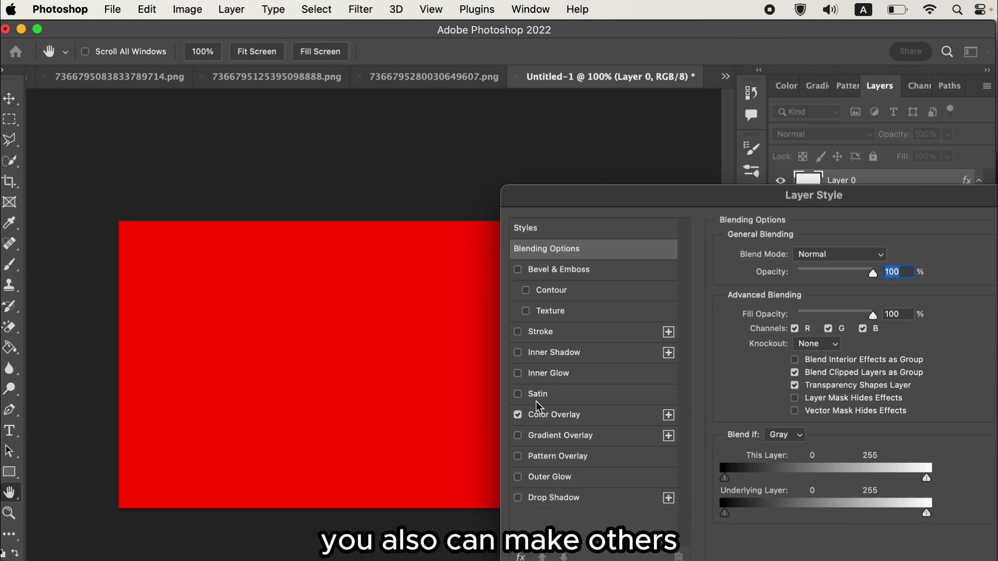
click(586, 416)
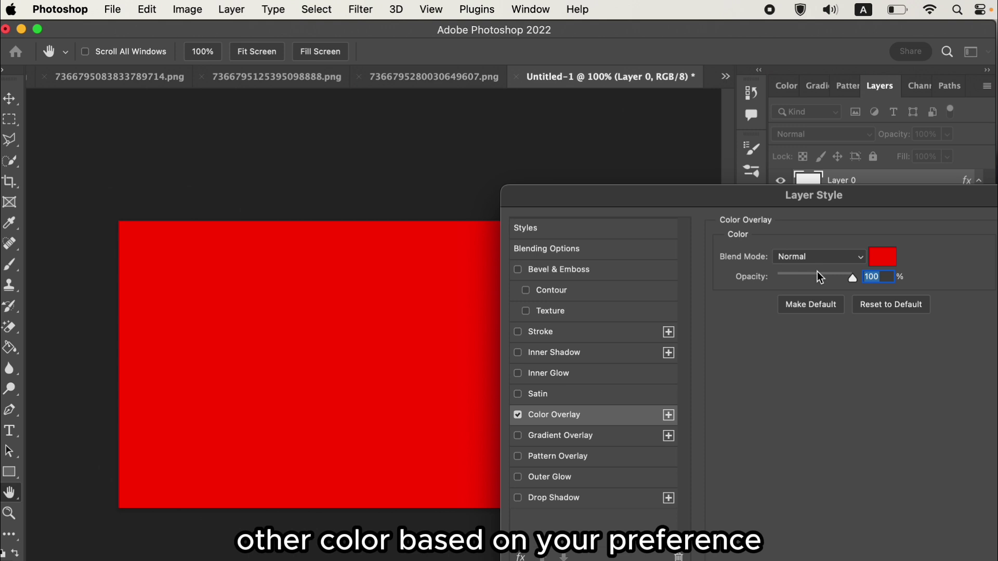
click(883, 260)
click(834, 472)
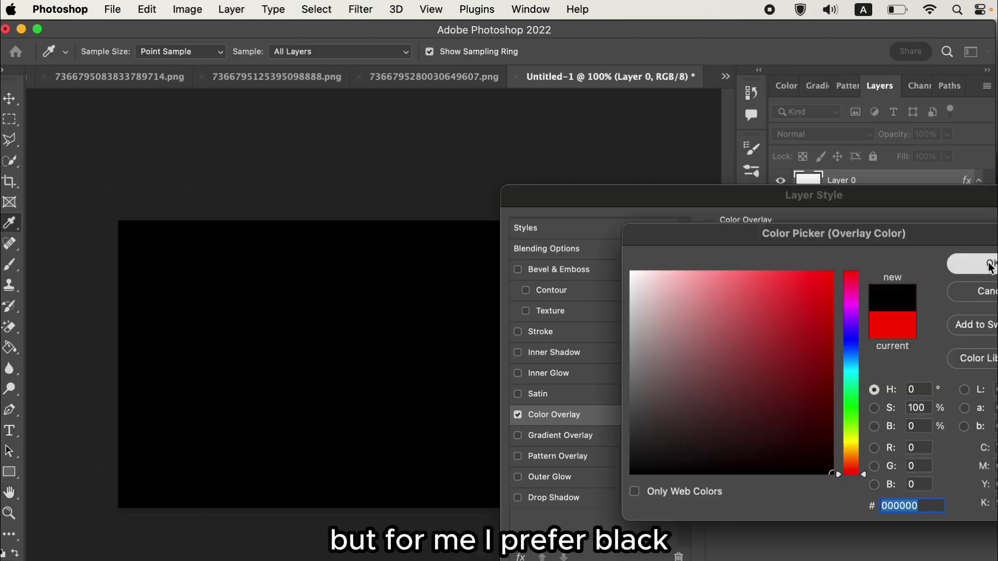
click(990, 265)
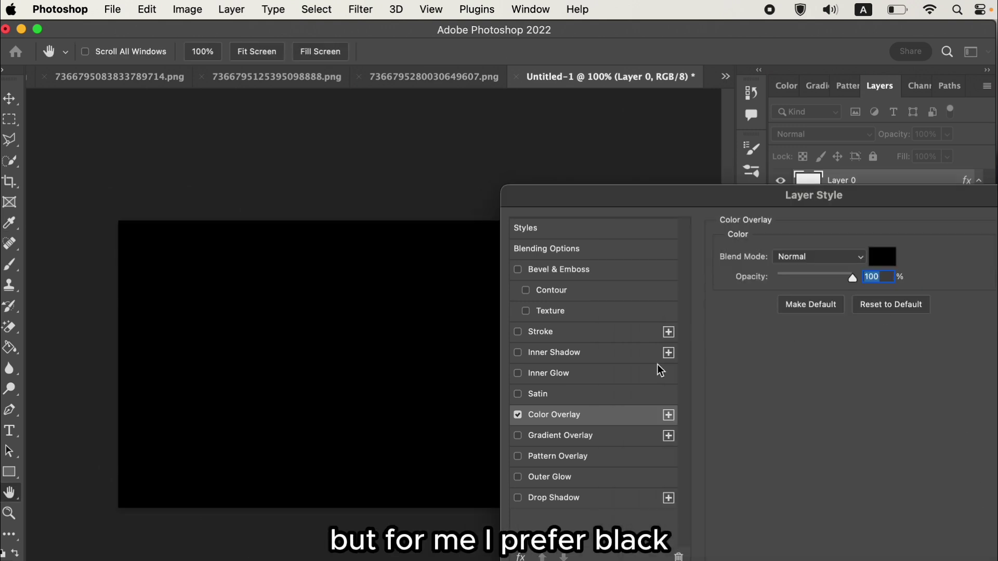
Step: Turn off the layer's Color Overlay and enable Gradient Overlay instead, showing its settings
click(517, 414)
click(518, 435)
click(558, 441)
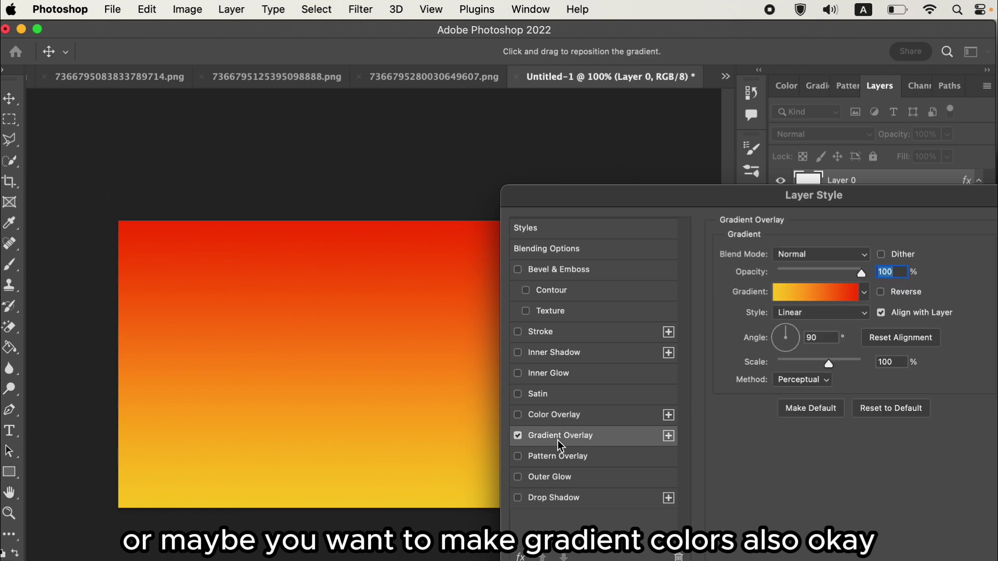
click(859, 296)
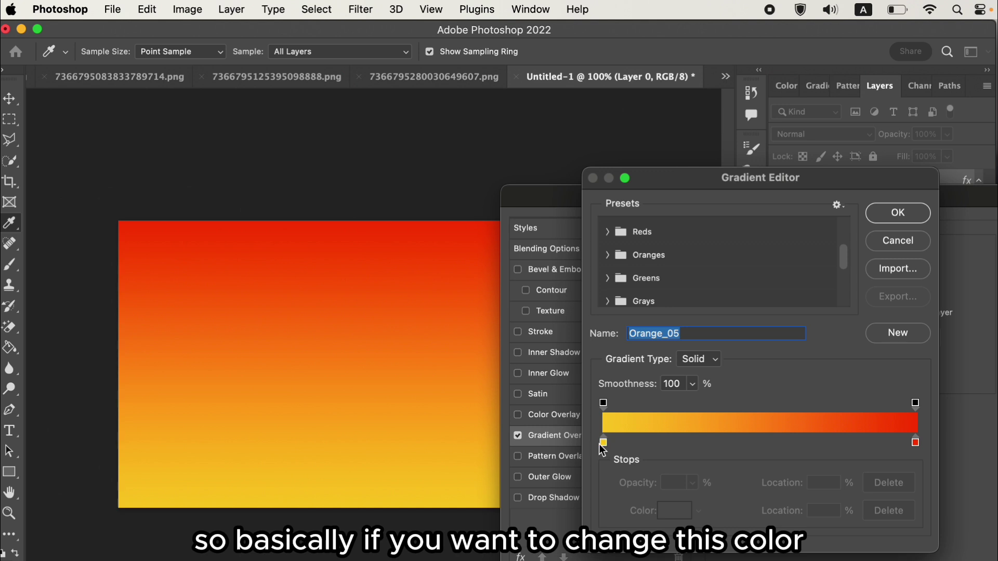
click(604, 404)
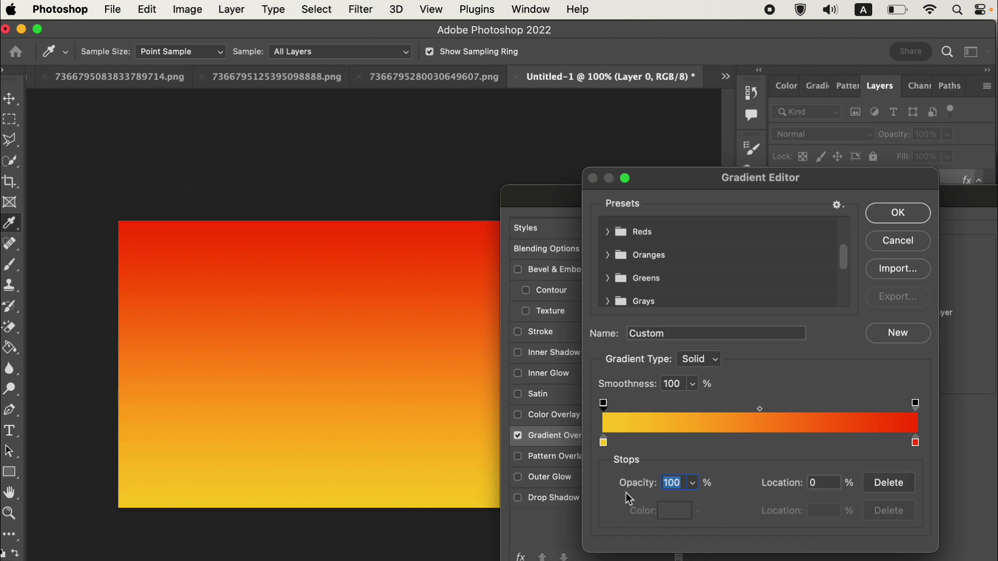
click(911, 238)
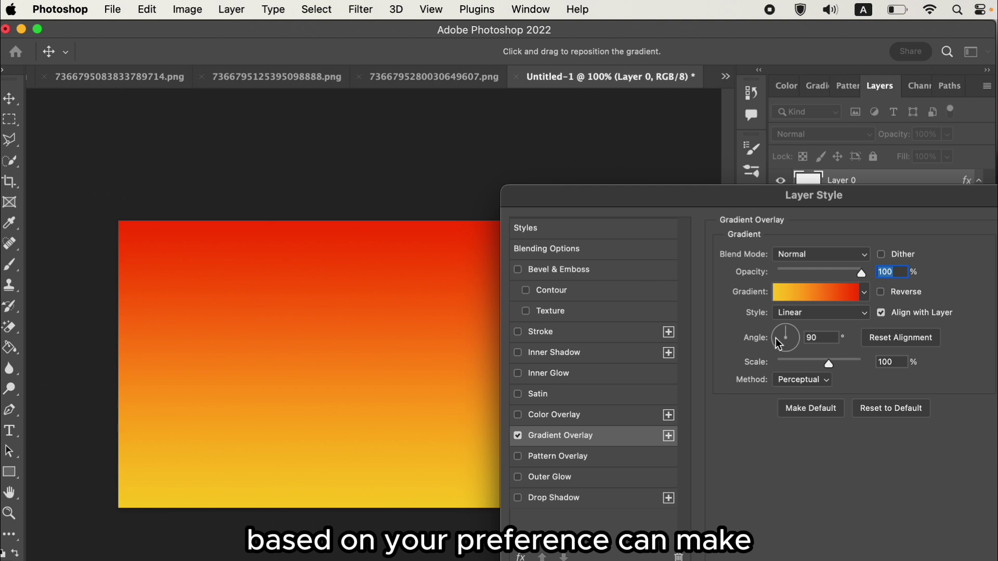
Step: Set the gradient overlay's angle to -15°, apply a bright blue preset from the Blues group, and scale it to 82%
drag(790, 335, 810, 342)
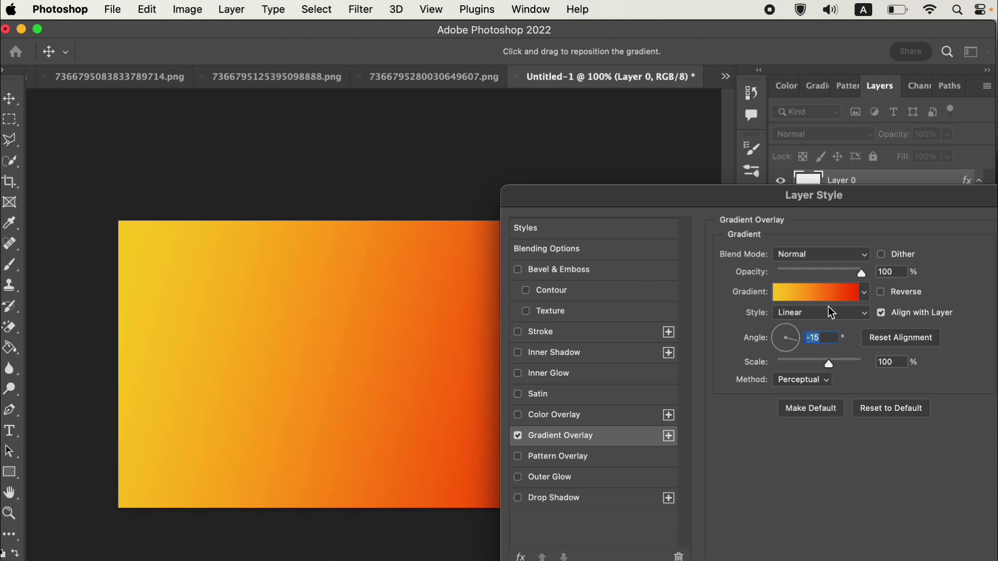
click(863, 294)
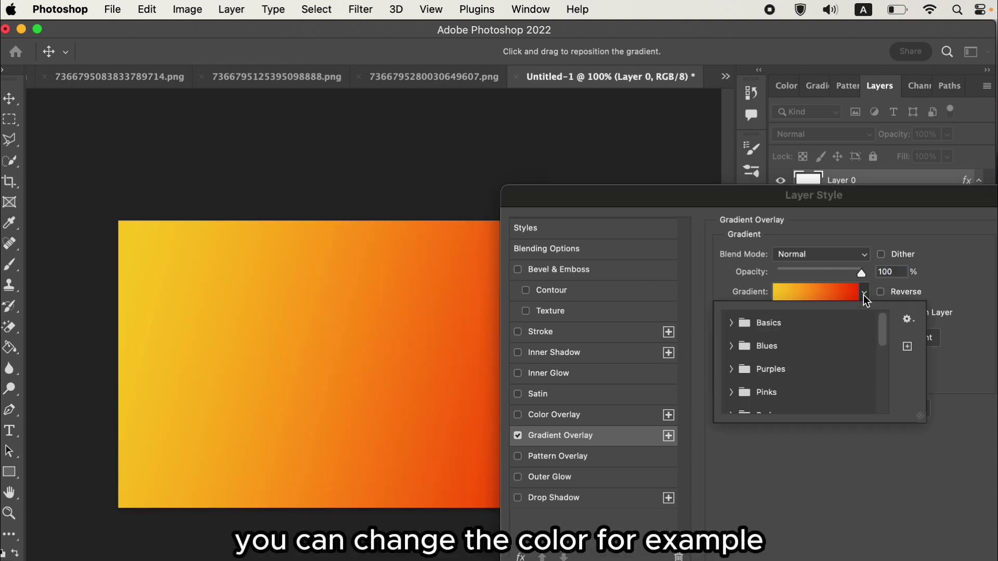
click(733, 347)
scroll(790, 384, down, 4)
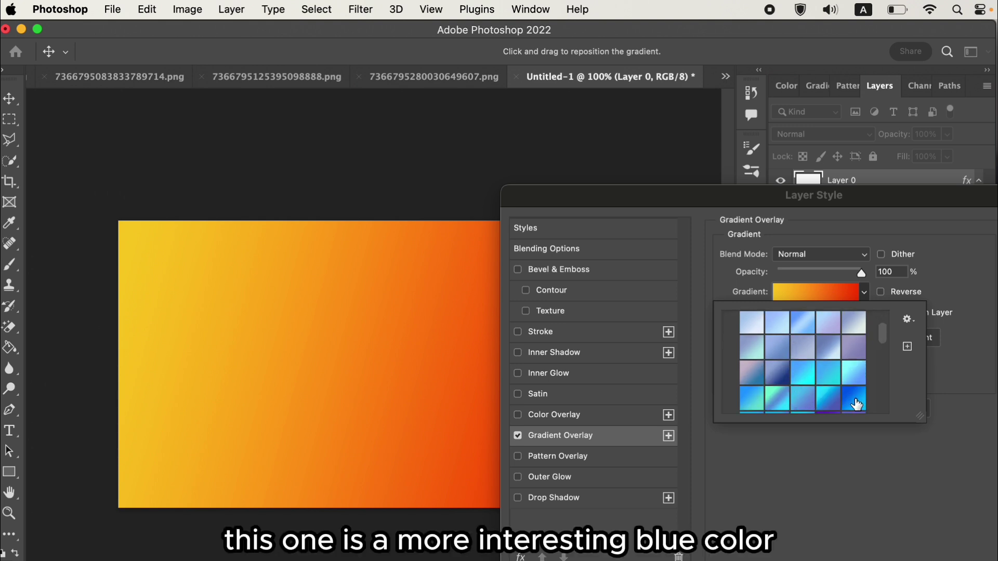
double_click(856, 404)
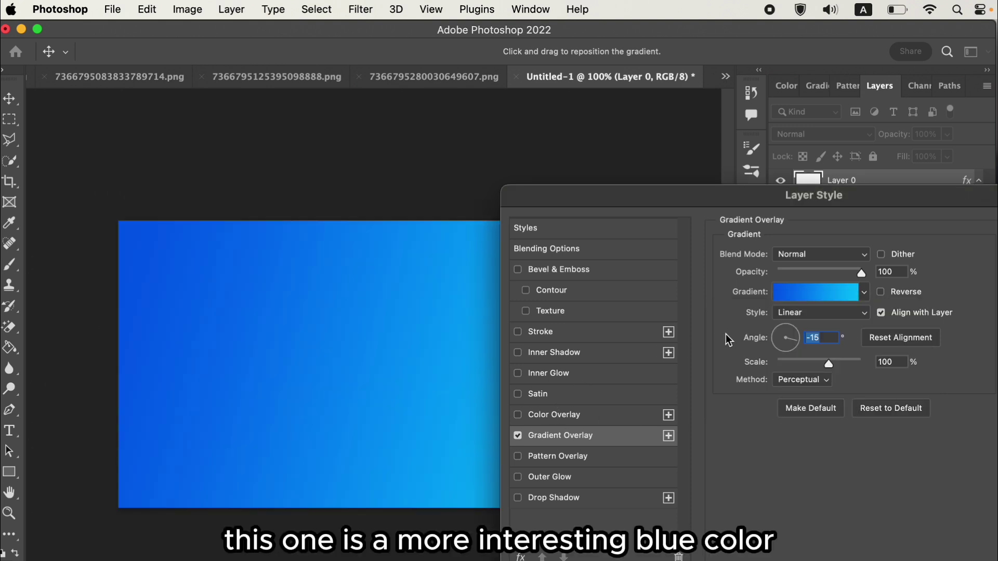
mouse_move(829, 364)
mouse_down()
mouse_move(850, 363)
mouse_move(817, 364)
mouse_up()
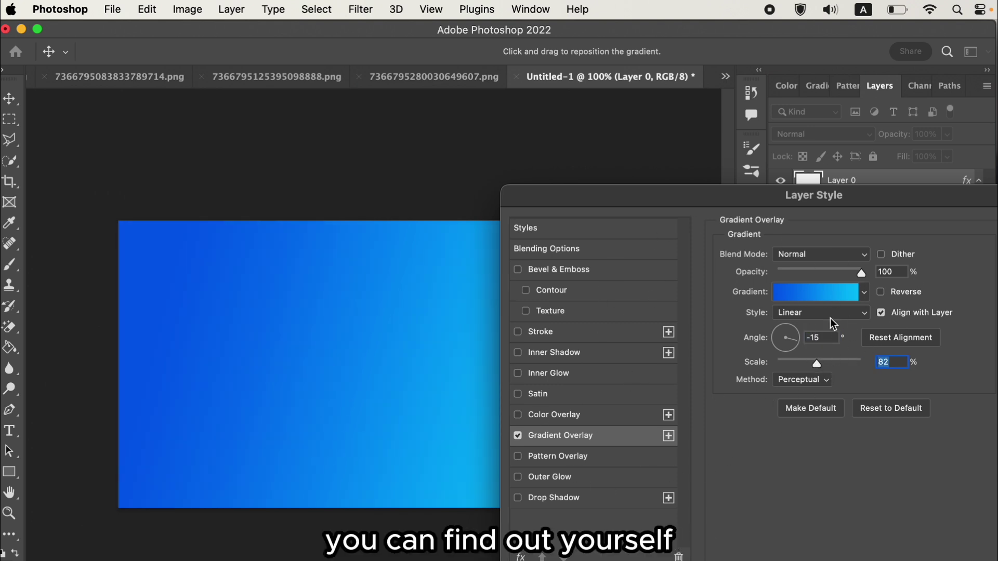
Step: Disable the Gradient Overlay, re-enable the black Color Overlay, and apply the layer style
click(517, 436)
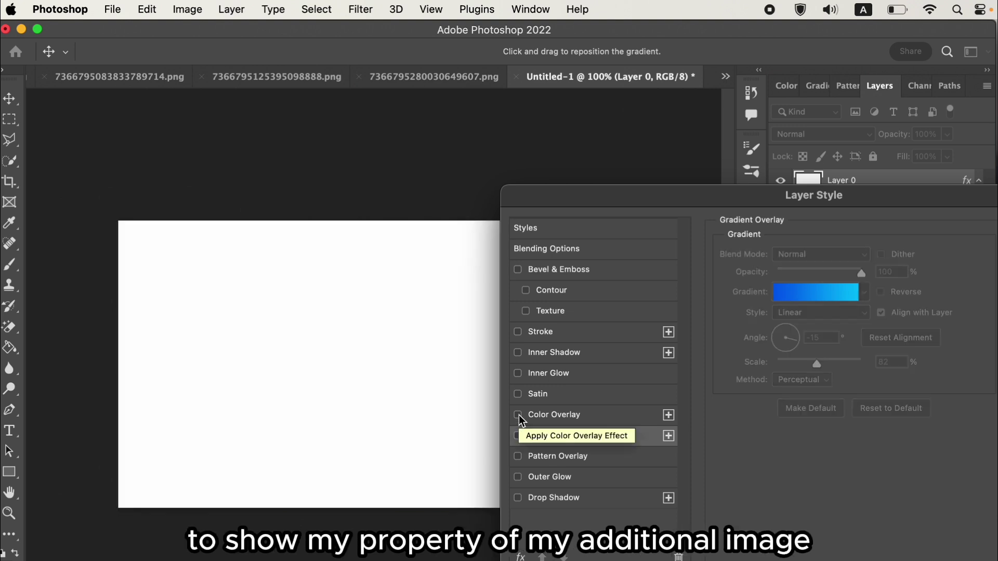
click(519, 414)
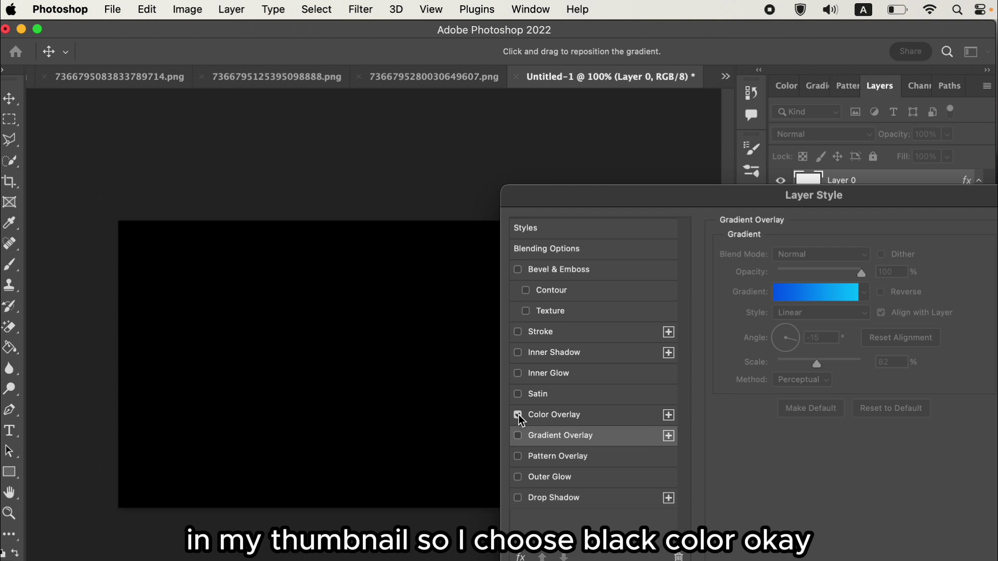
key(Return)
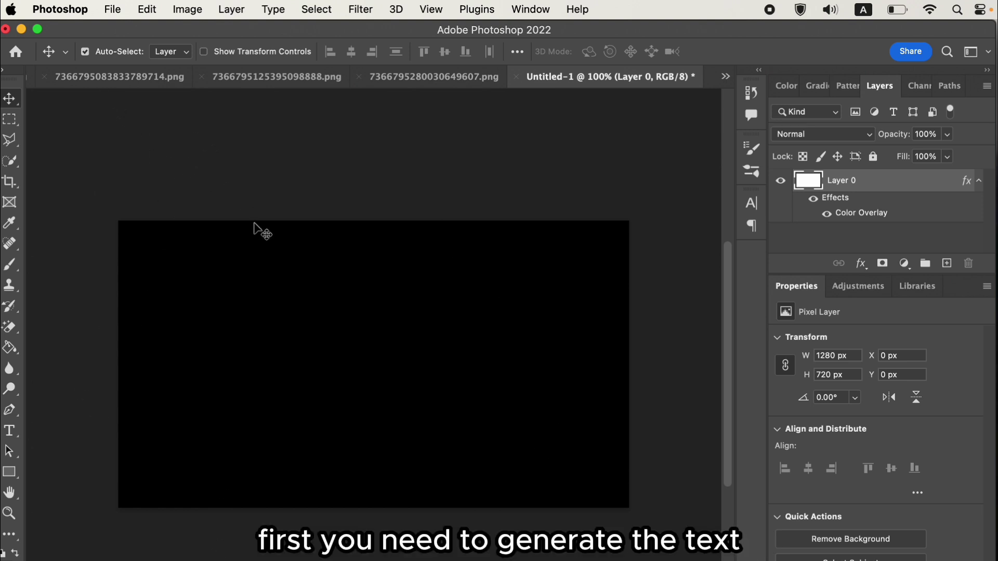
Step: Add a text layer reading "CAPCUT VIDEO" near the canvas's upper edge
key(t)
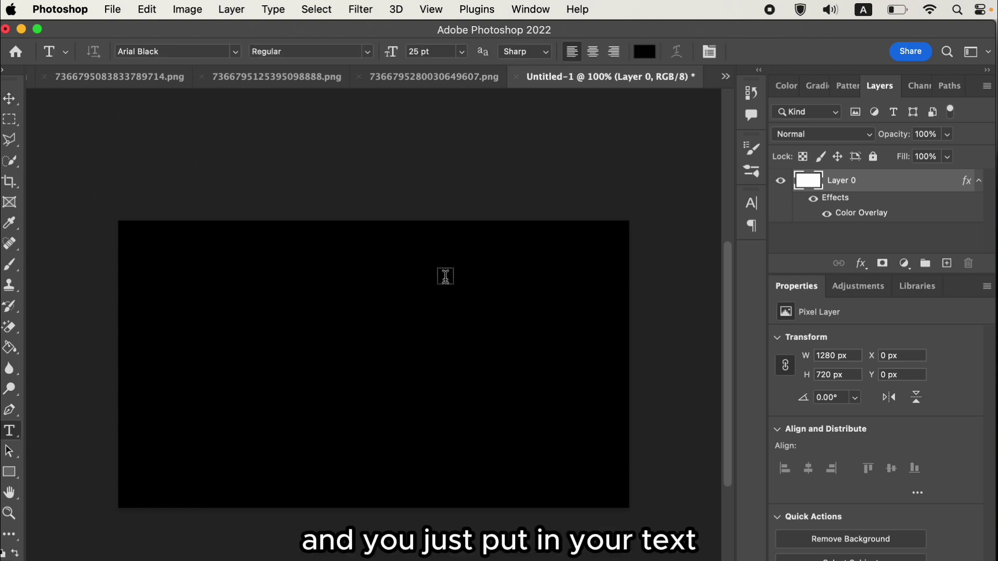
click(219, 256)
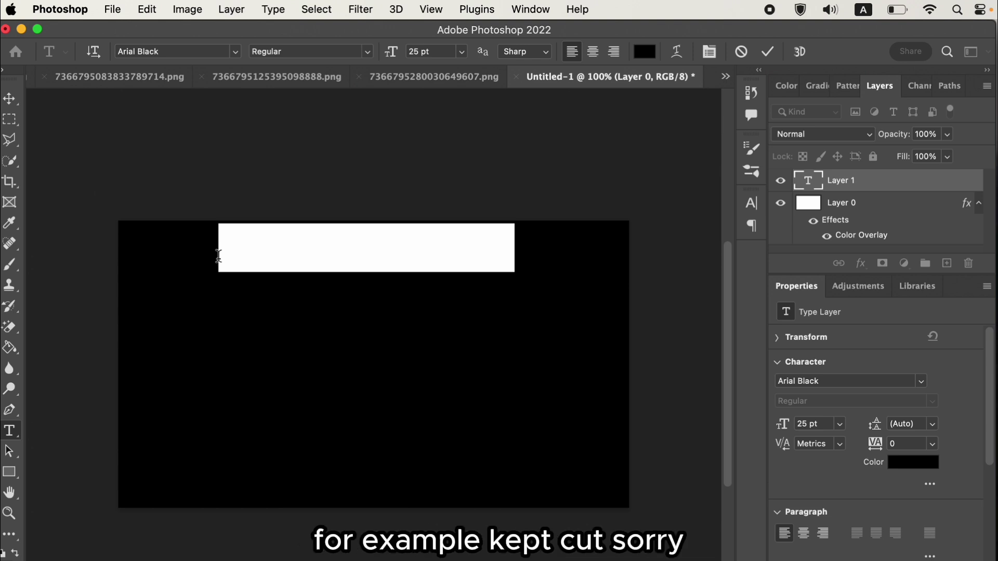
text(cu)
key(BackSpace)
key(BackSpace)
key(BackSpace)
key(BackSpace)
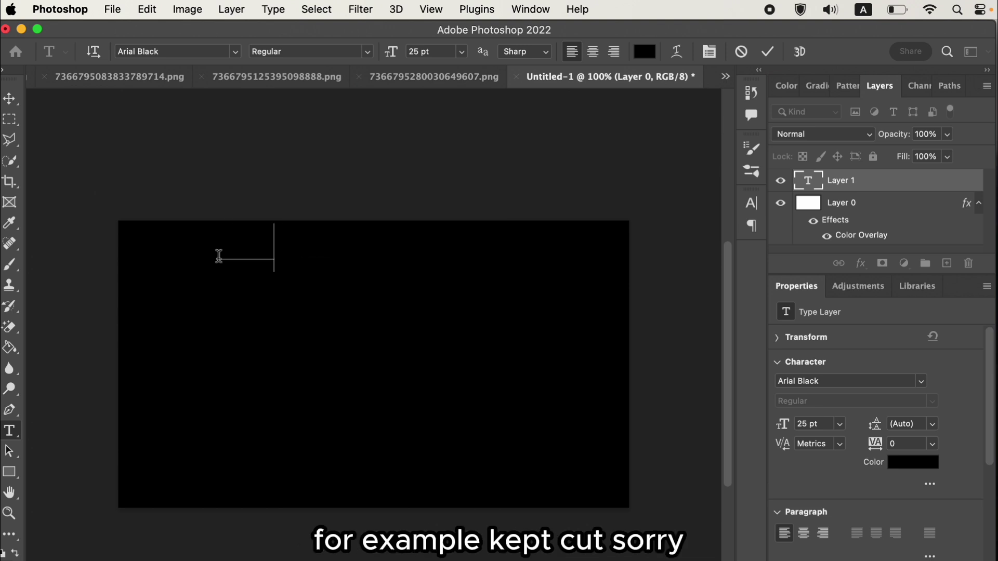
text(cut videos)
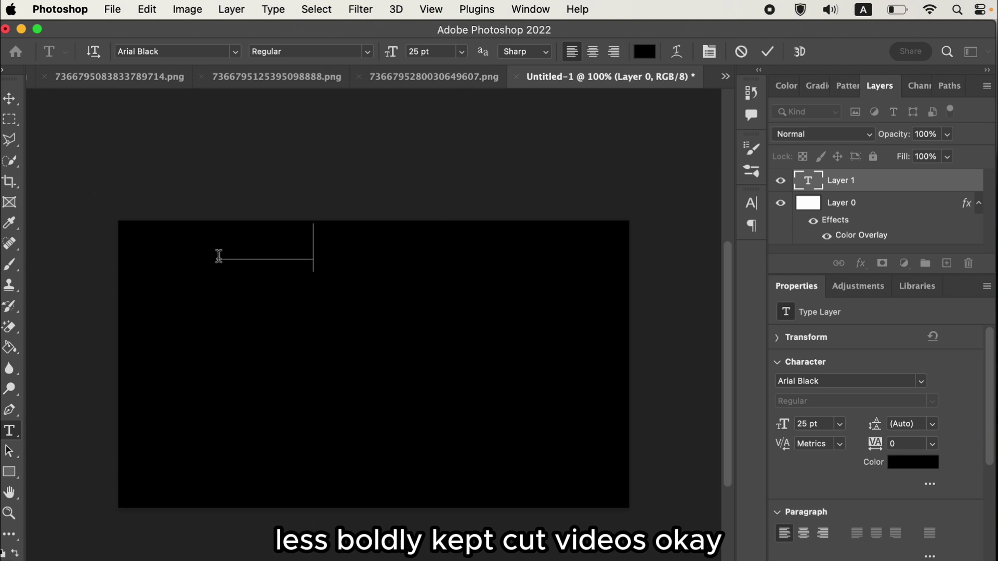
text( oka)
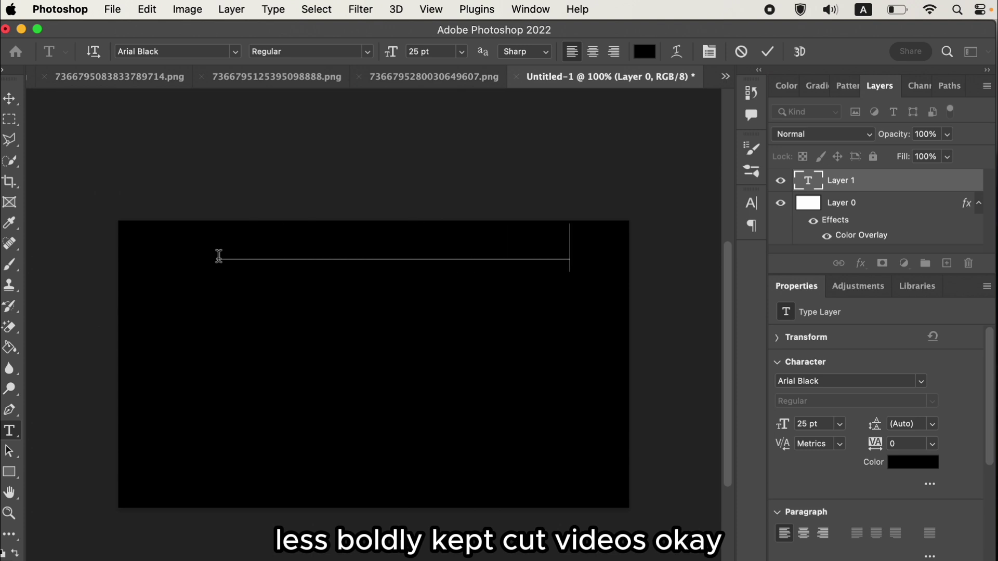
Step: Select the whole "CAPCUT VIDEO" text and set its color to white (ffffff)
drag(219, 256, 571, 248)
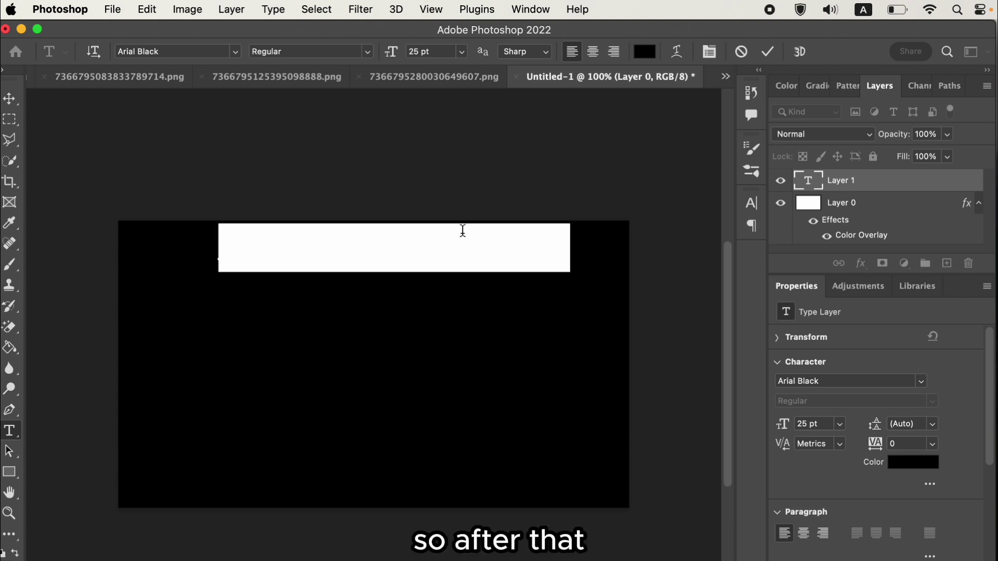
click(932, 466)
drag(778, 406, 594, 233)
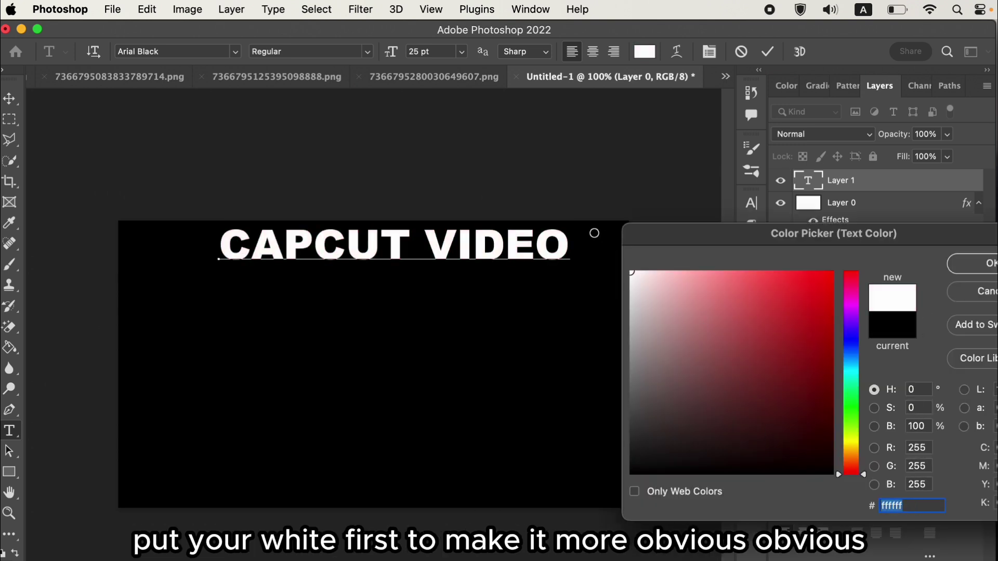
click(984, 263)
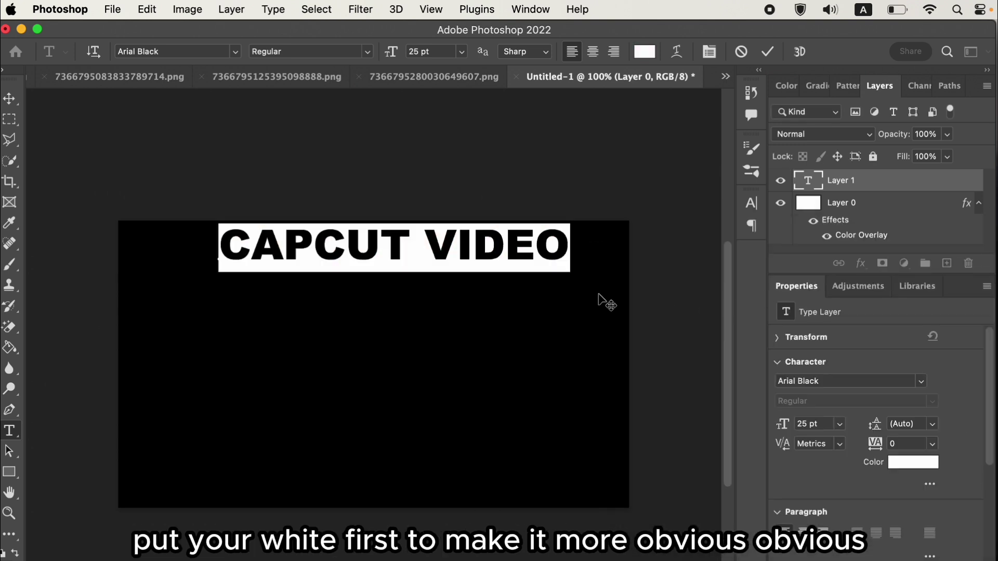
Step: Preview other fonts on the selected "CAPCUT VIDEO" text and set its font to Impact
click(921, 385)
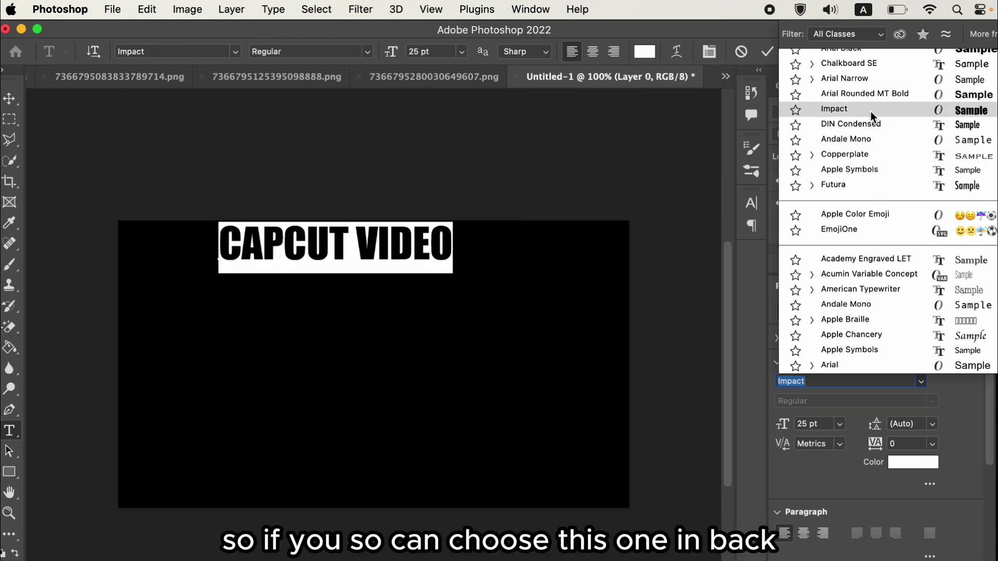
scroll(871, 112, up, 1)
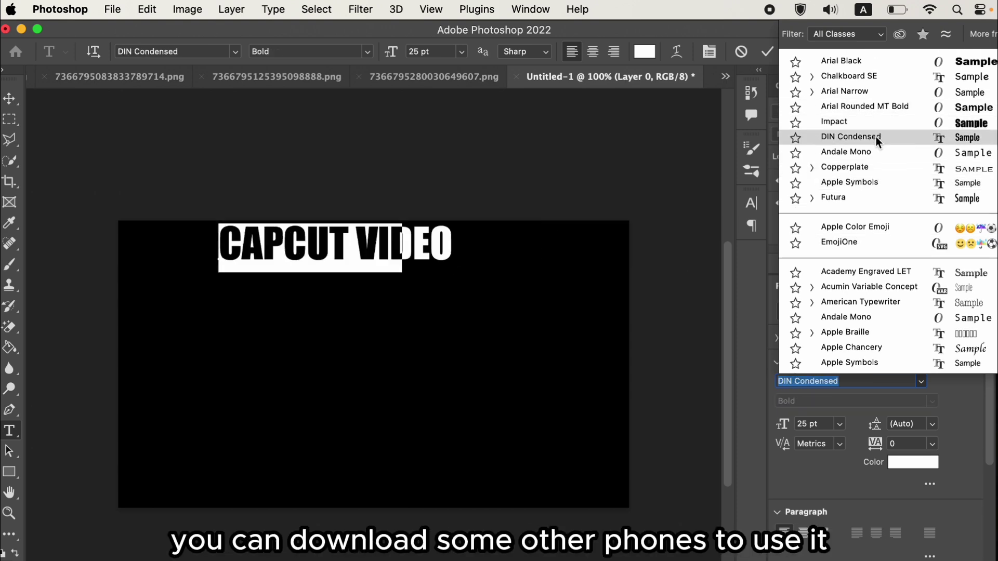
scroll(878, 143, down, 3)
scroll(877, 146, up, 3)
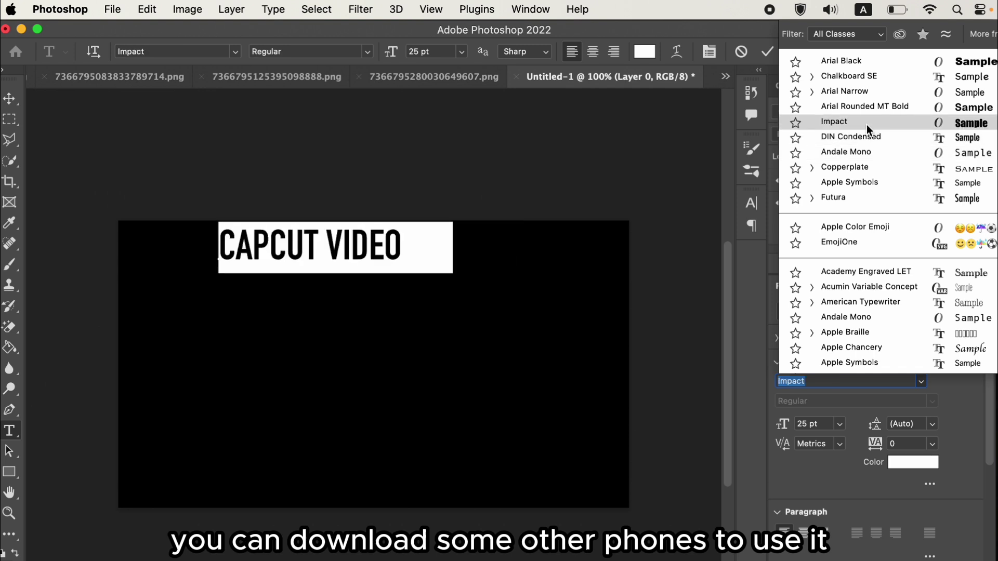
click(866, 124)
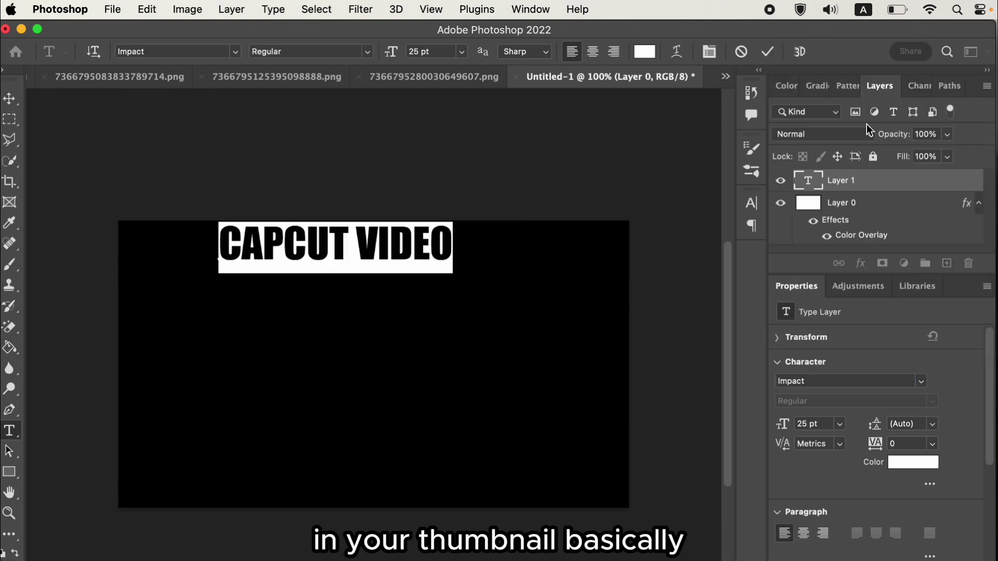
Step: Move the "CAPCUT VIDEO" title to the canvas's upper-left corner and enlarge it to about 41.94 pt
click(10, 101)
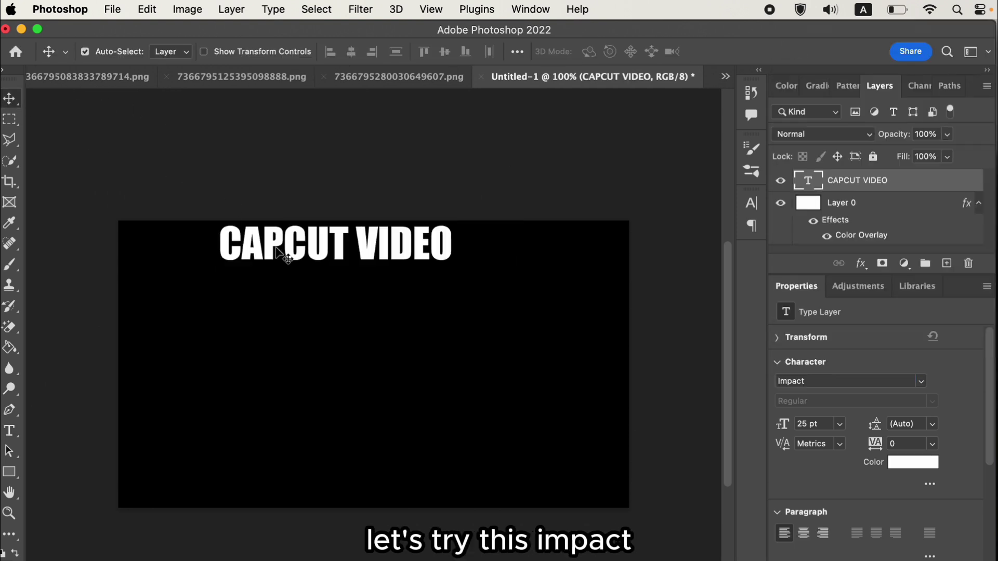
drag(276, 254, 193, 258)
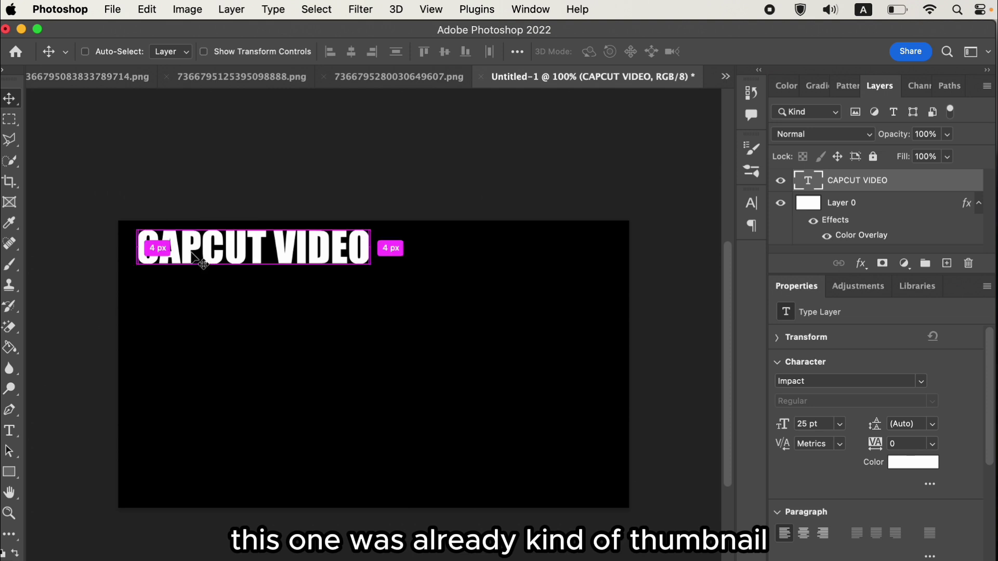
key(ctrl+t)
drag(367, 272, 520, 325)
key(Return)
drag(389, 284, 381, 285)
Step: Scale the title down to about 91.82% (38.51 pt) and shift it slightly away from the canvas corner
key(ctrl+t)
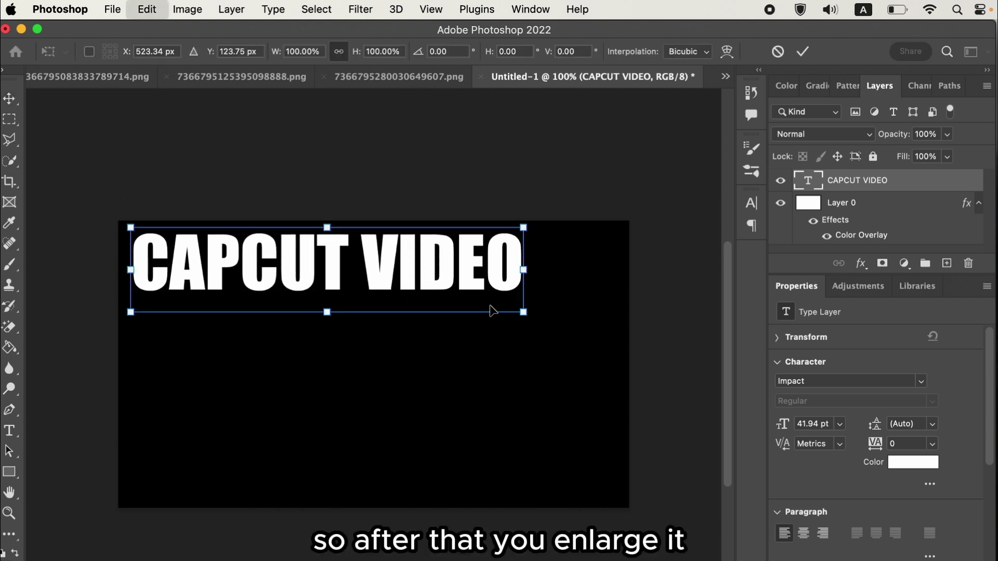
drag(525, 311, 494, 307)
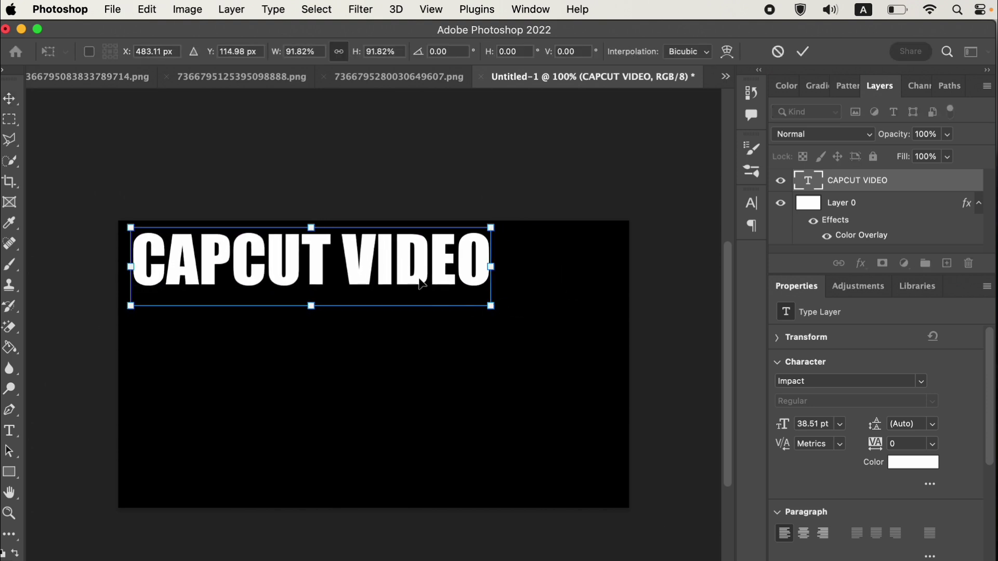
drag(419, 281, 413, 282)
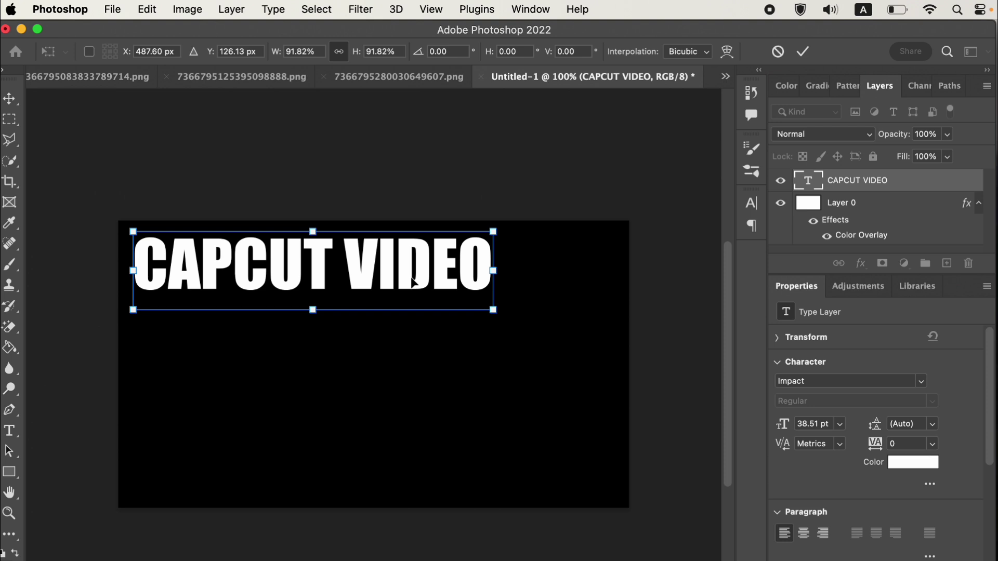
key(Return)
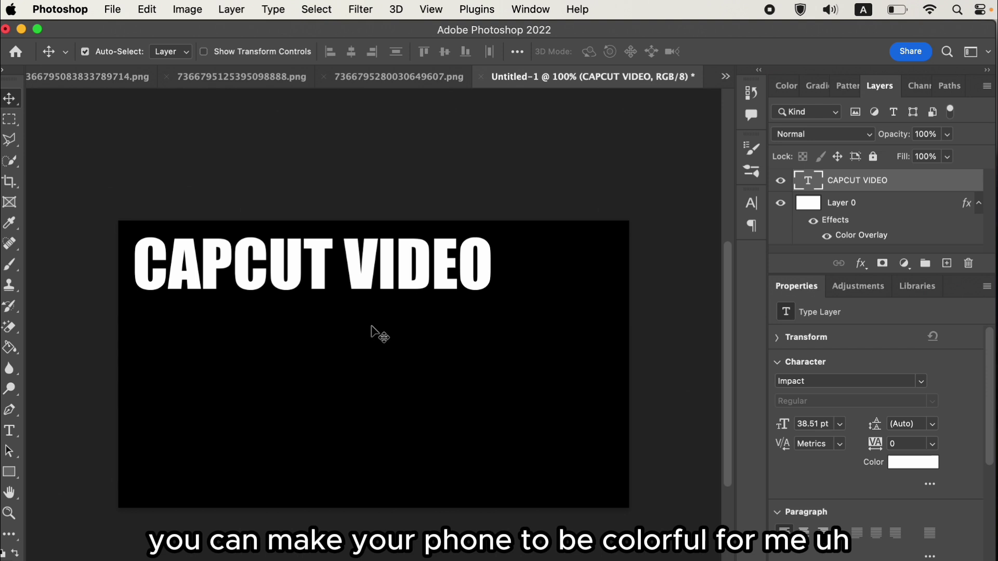
Step: Set only the word "CAPCUT" in the title to cyan (00fffc) and nudge the title slightly downward
key(t)
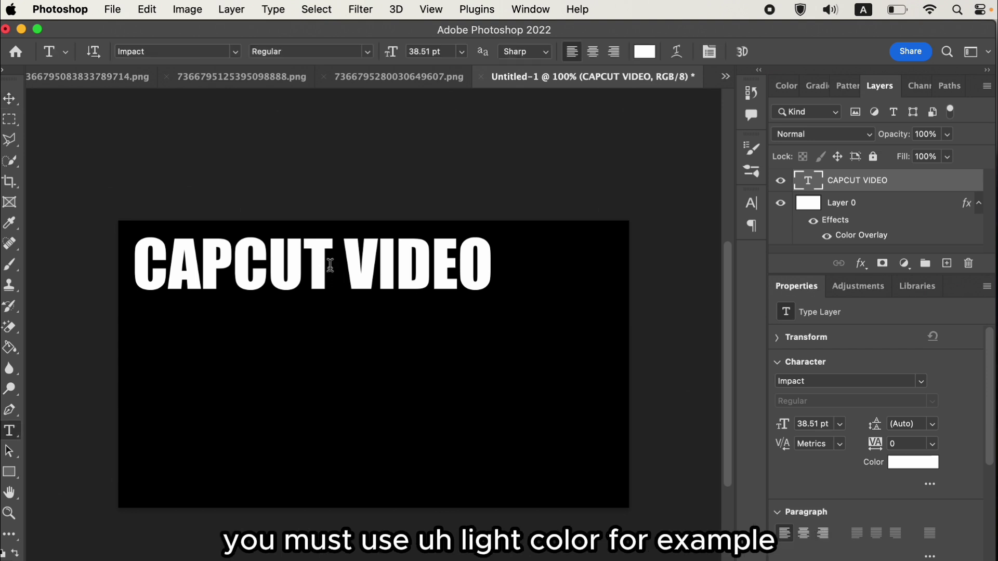
drag(330, 265, 128, 264)
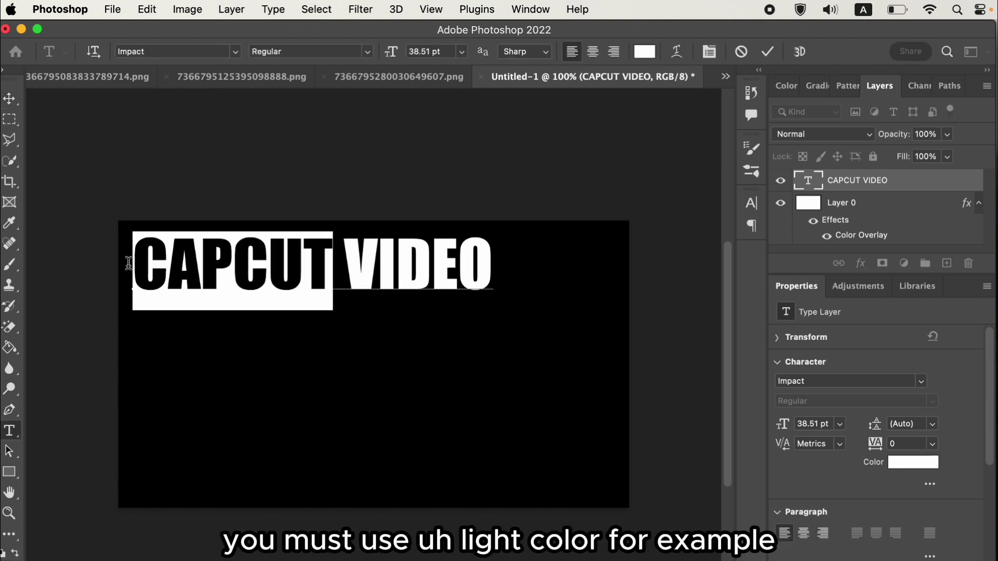
click(645, 52)
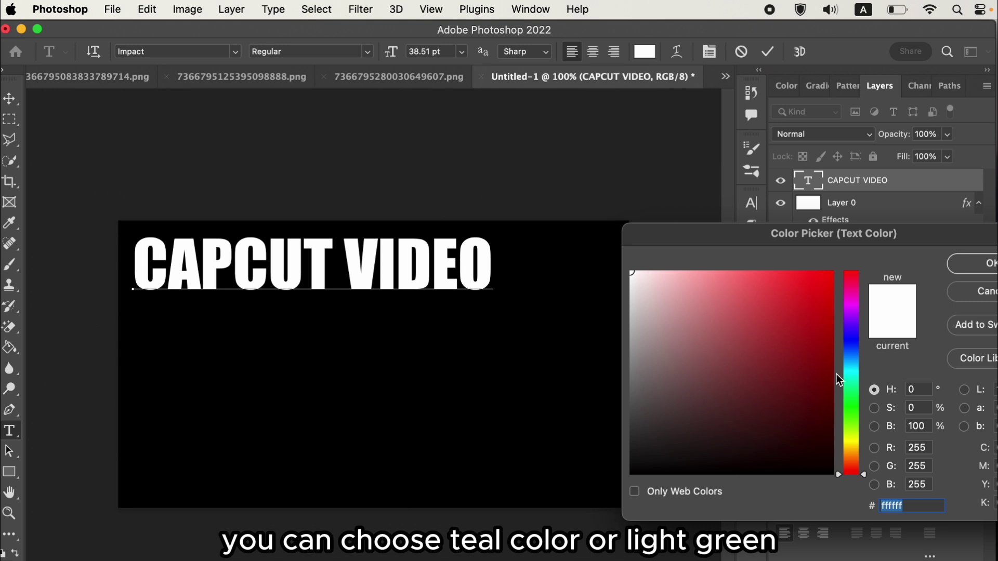
click(853, 372)
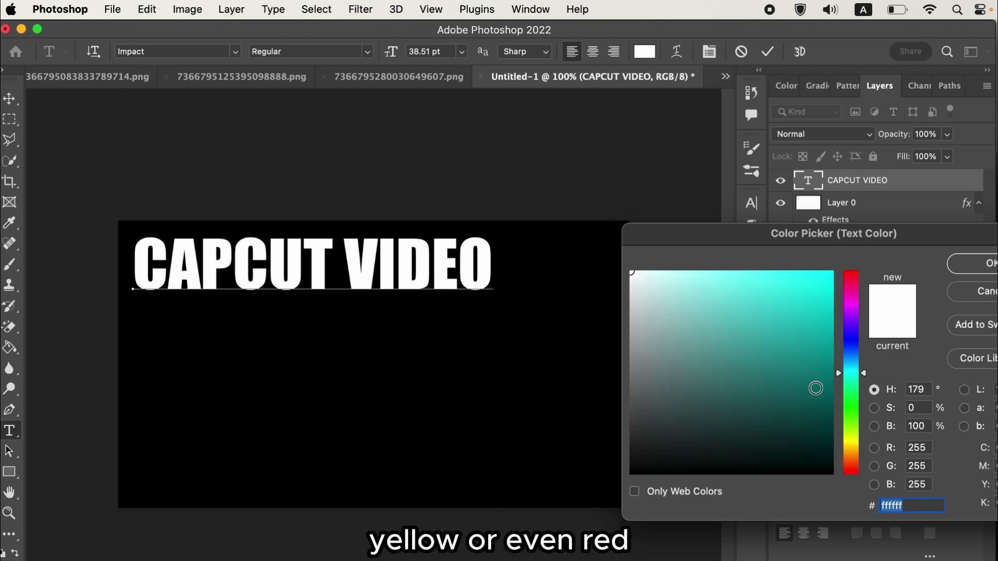
click(831, 272)
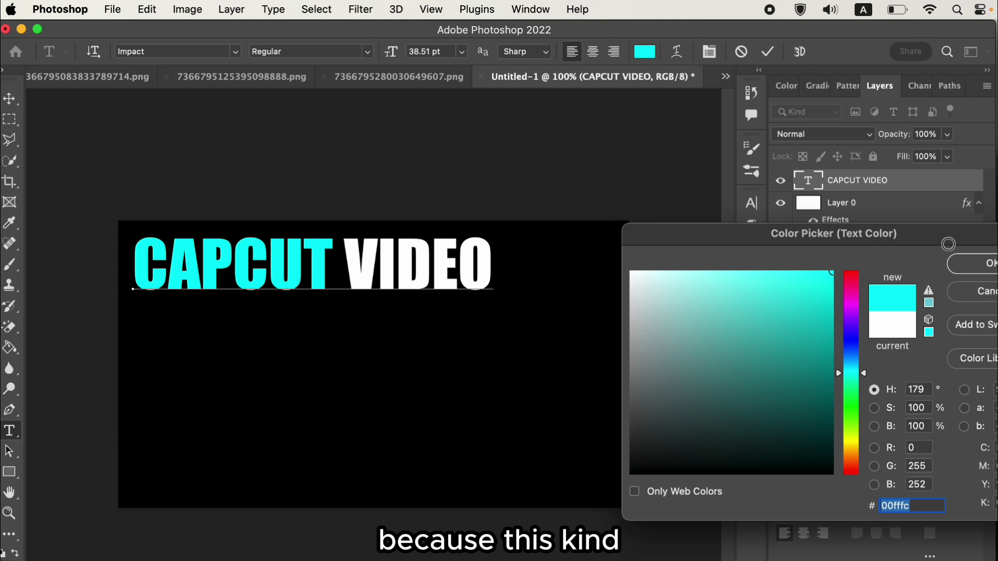
click(976, 259)
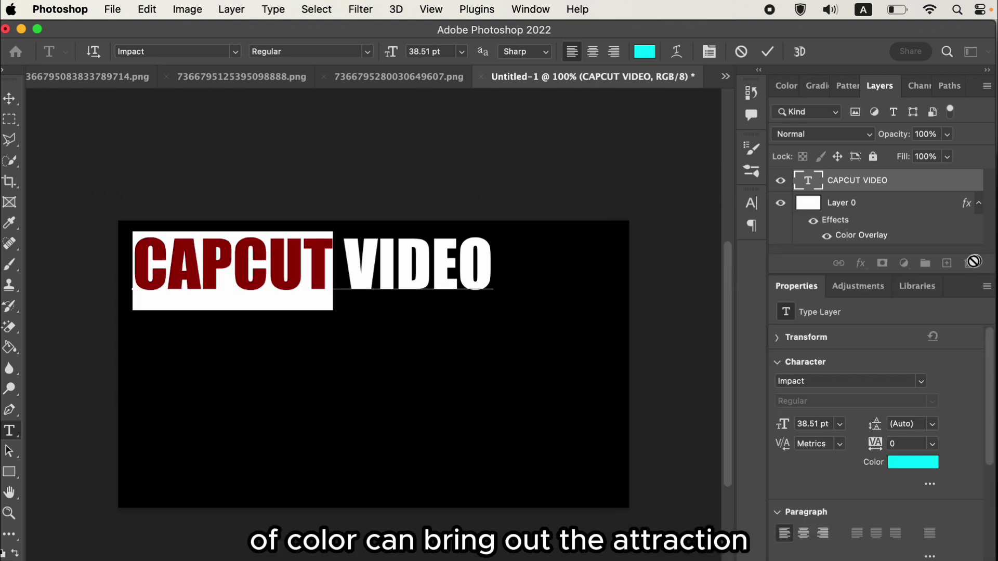
click(9, 98)
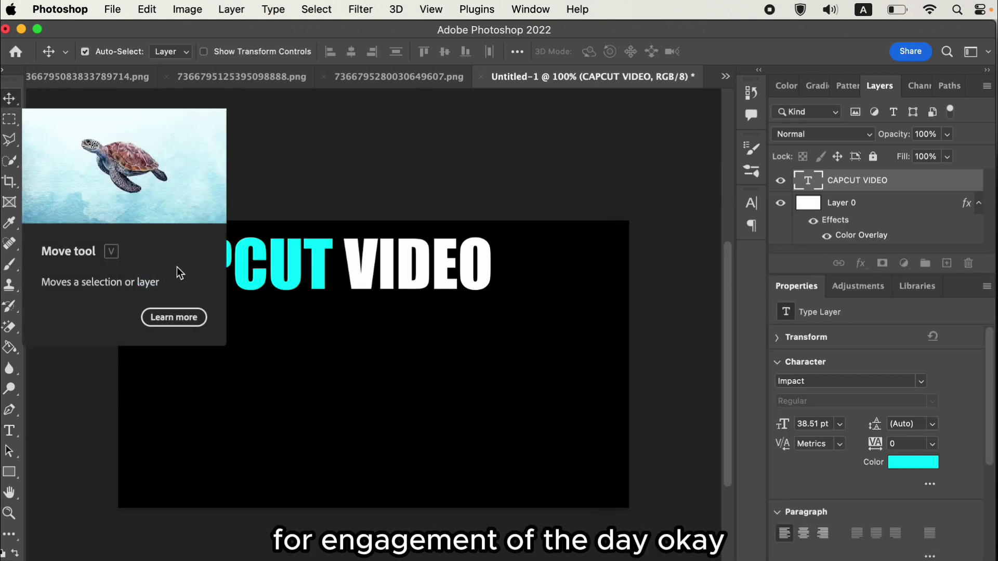
drag(322, 274, 319, 240)
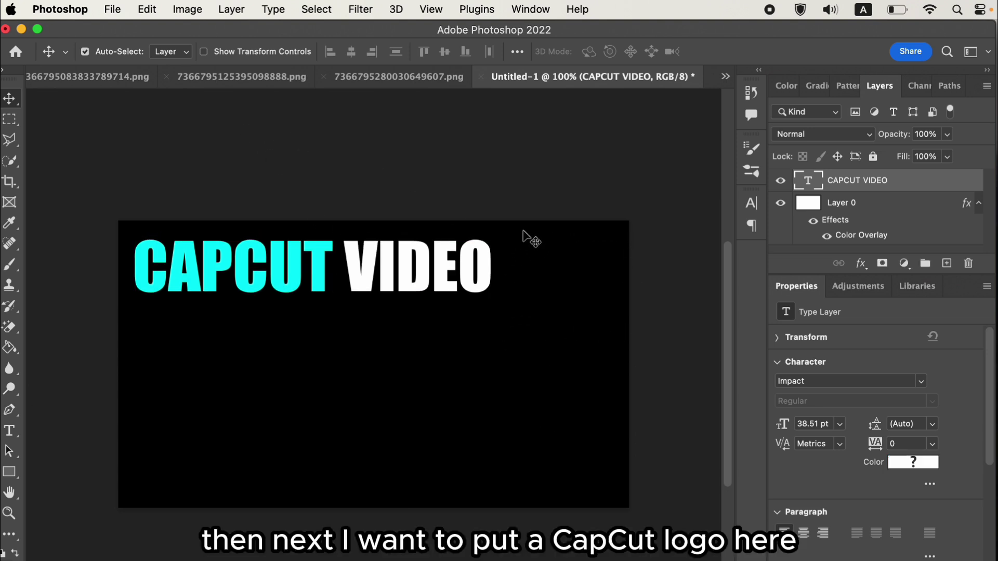
Step: Switch to the CapCut logo document fe973ef75e14e96c5fc5cdf4fcdc0ef4.jpg and erase the black background around the logo
click(726, 77)
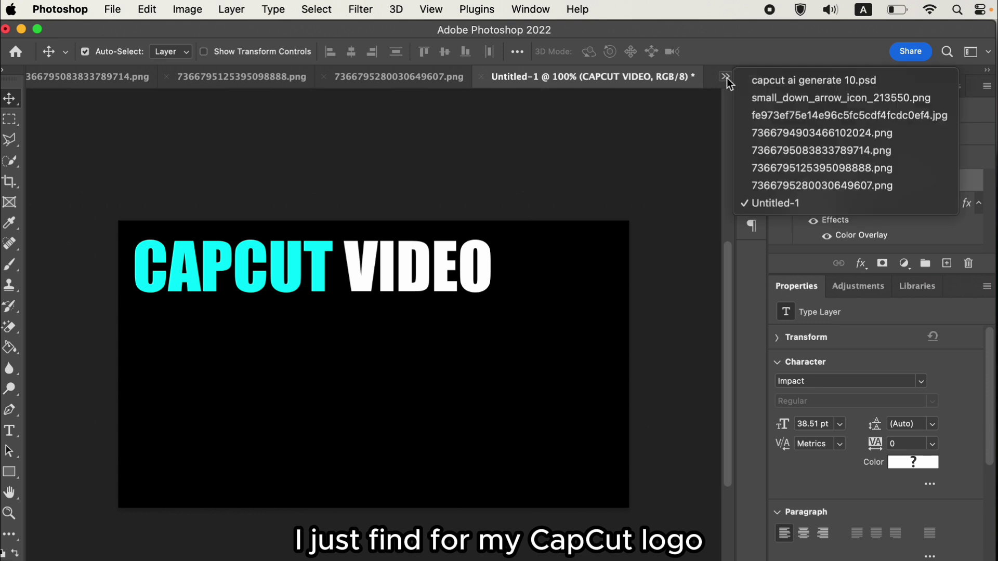
click(764, 94)
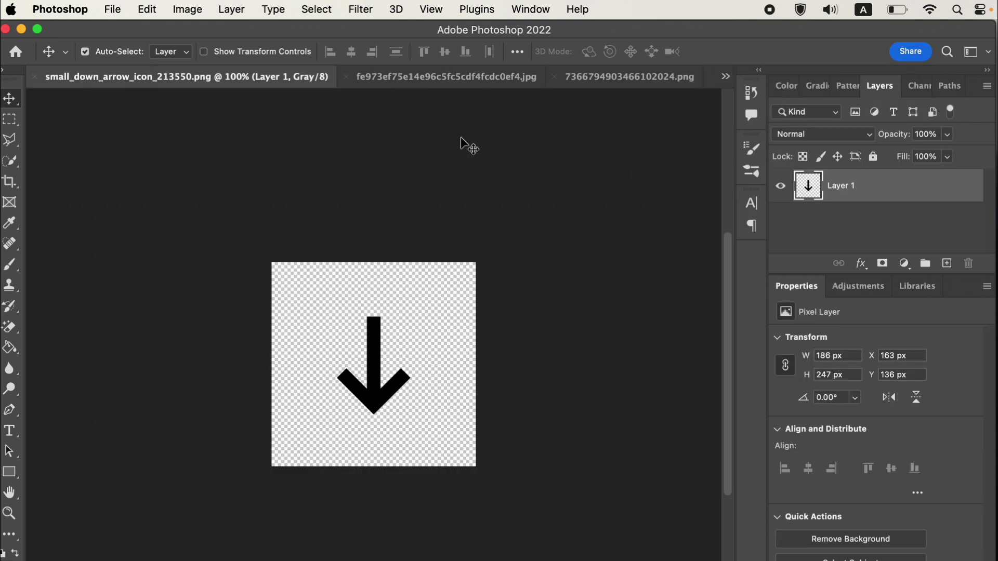
click(725, 77)
click(769, 117)
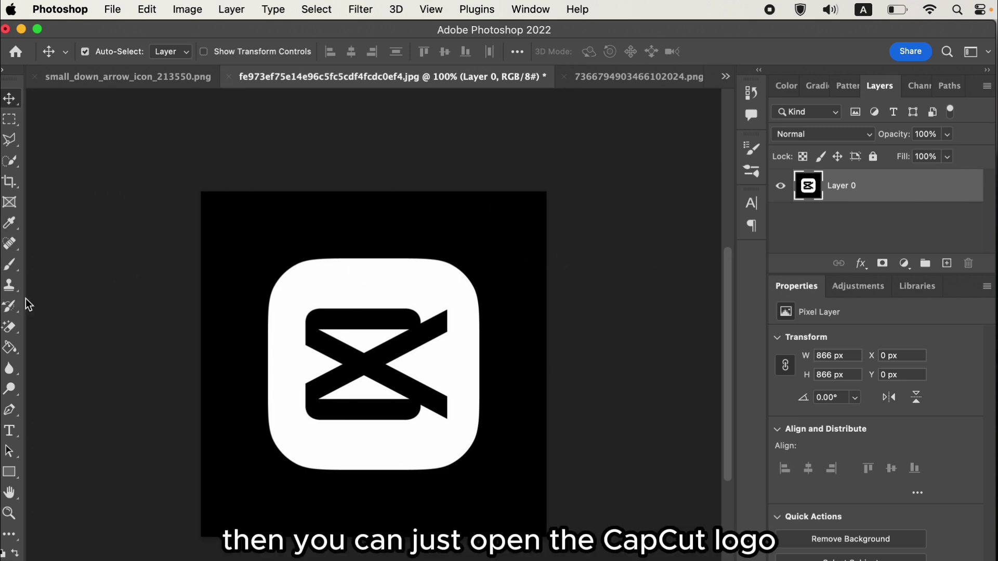
key(e)
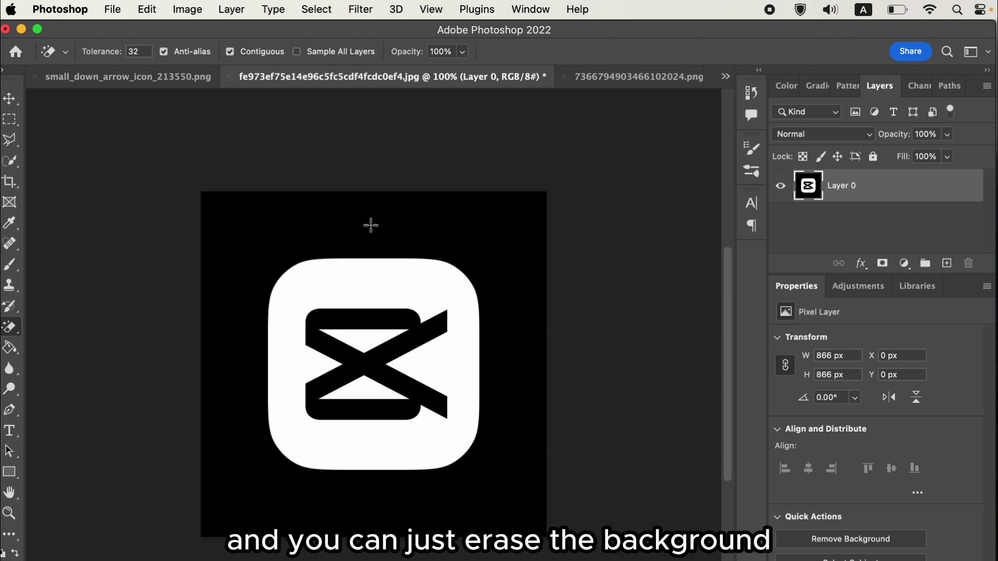
click(435, 218)
key(v)
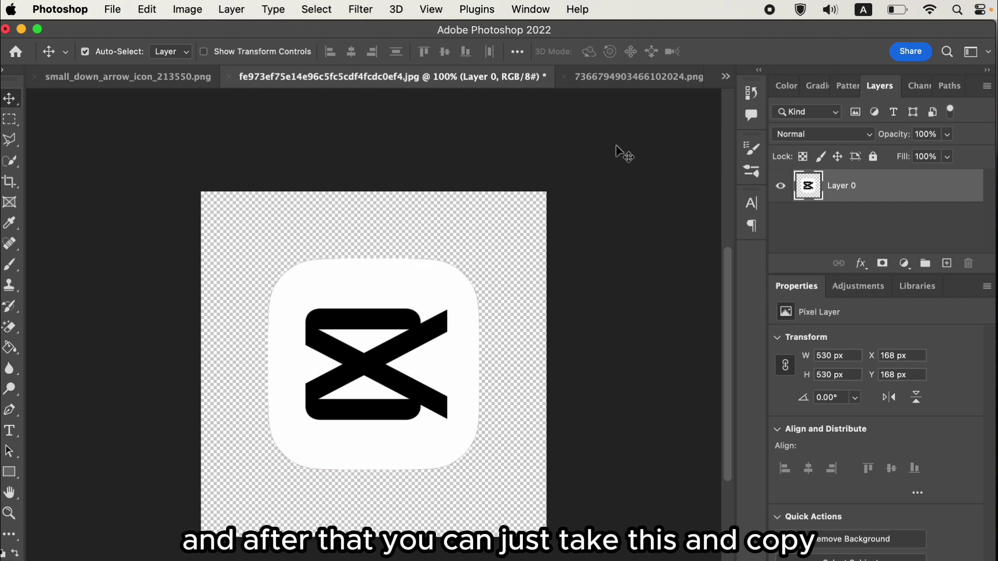
Step: Copy the CapCut logo into the Untitled-1 document and move it over the right part of the canvas
click(725, 77)
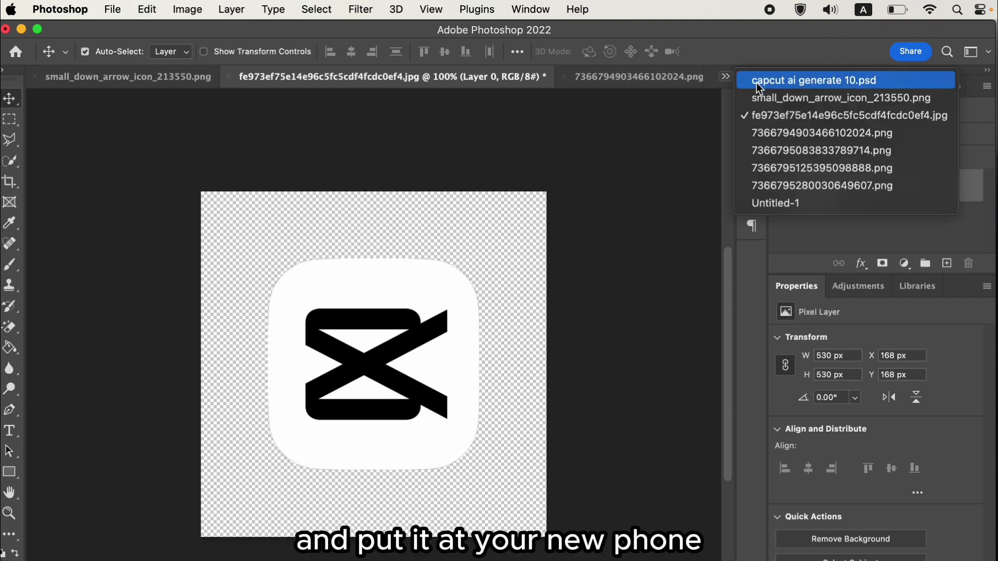
click(749, 202)
key(super+v)
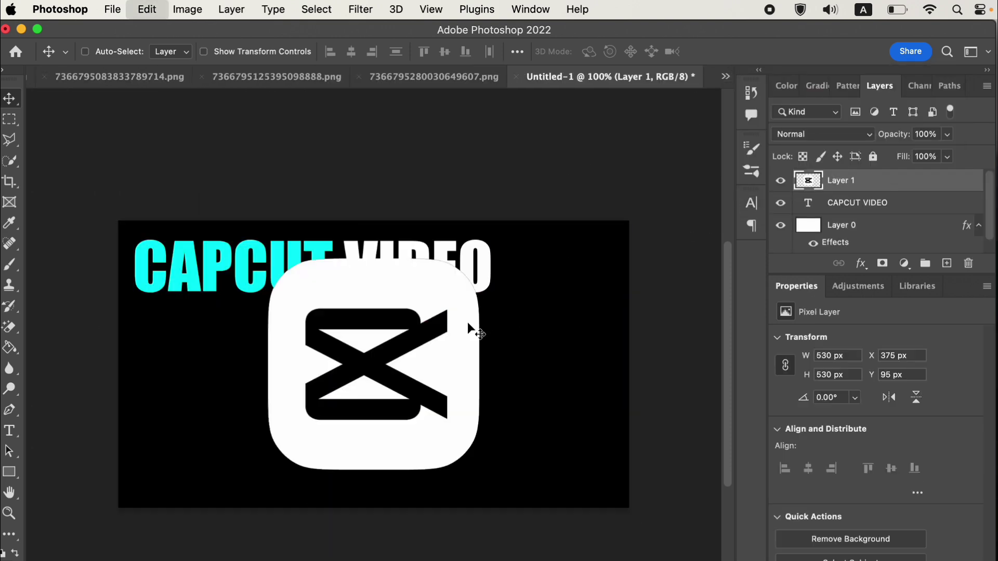
drag(342, 395, 470, 346)
Step: Scale the CapCut logo down to about 181 x 181 px and place it to the right of the title
key(super+t)
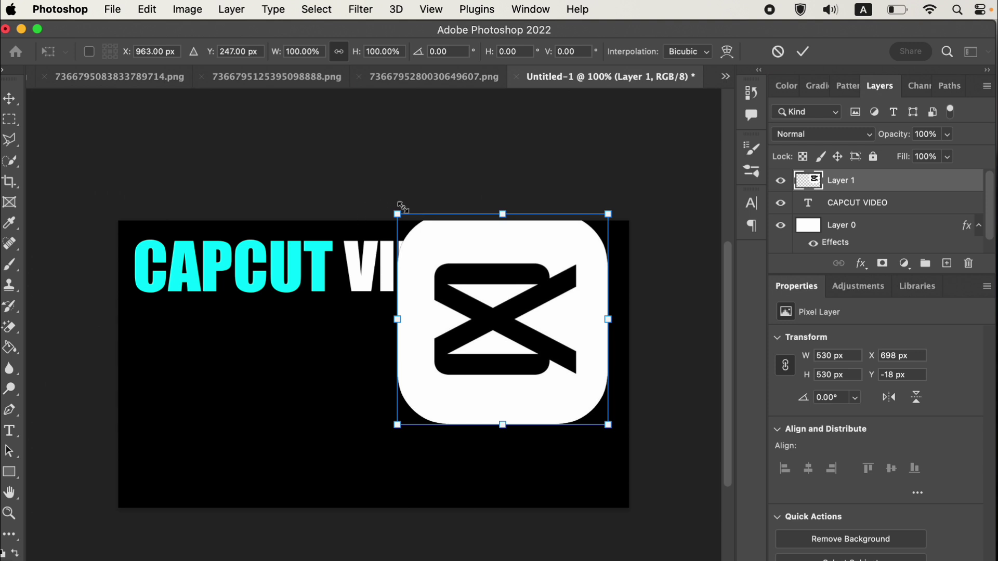
drag(402, 206, 540, 349)
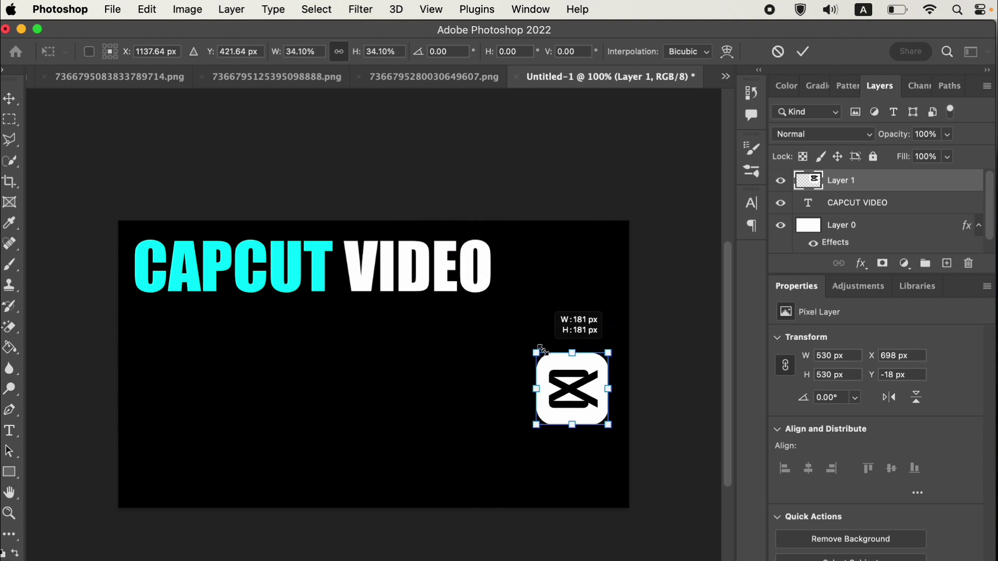
drag(568, 385, 557, 266)
key(Return)
Step: Enlarge the title to about 105% (40.43 pt) and shift the logo slightly right to about X 1040 px, Y 49 px
super+click(448, 285)
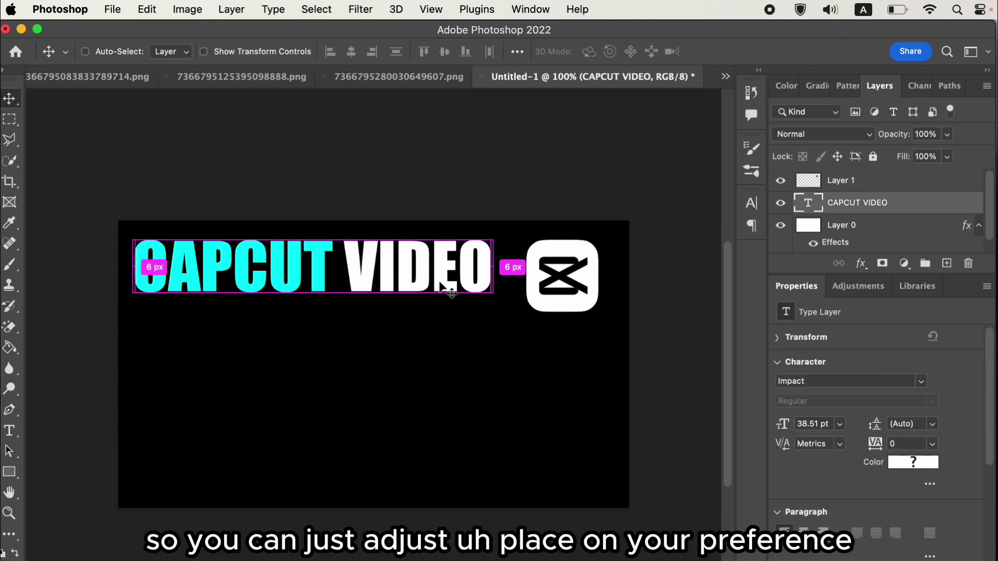
key(super+t)
drag(493, 312, 511, 323)
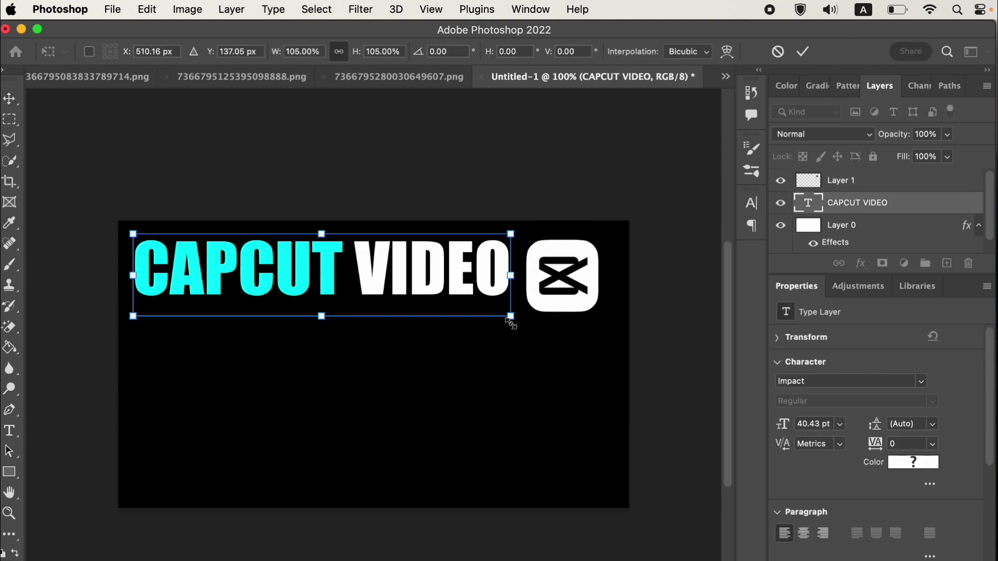
key(Return)
drag(543, 281, 576, 281)
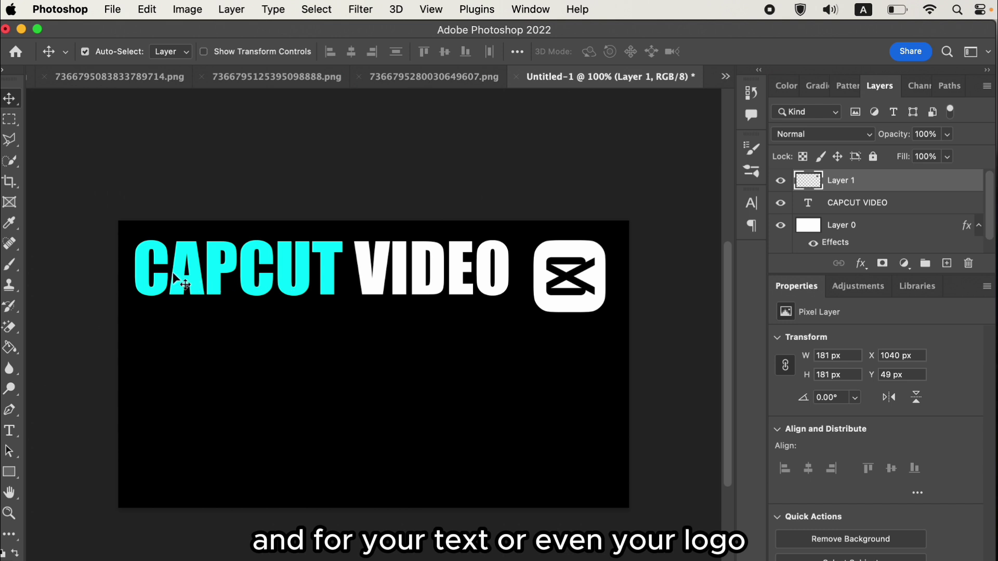
Step: Try yellow (fff000) as the Color Overlay on Layer 0, set it to pale yellow (efecbb), and apply the layer style
key(t)
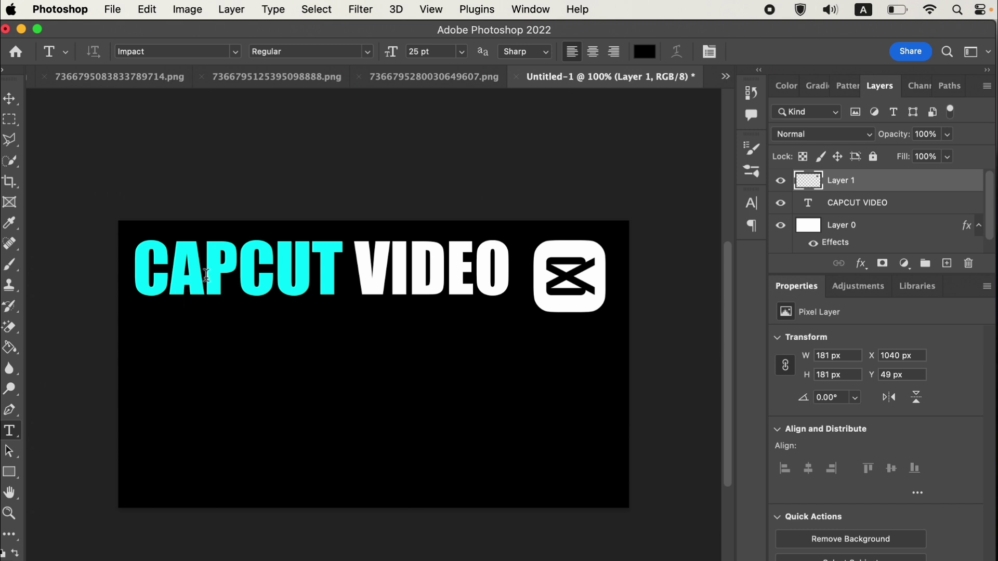
scroll(866, 216, down, 1)
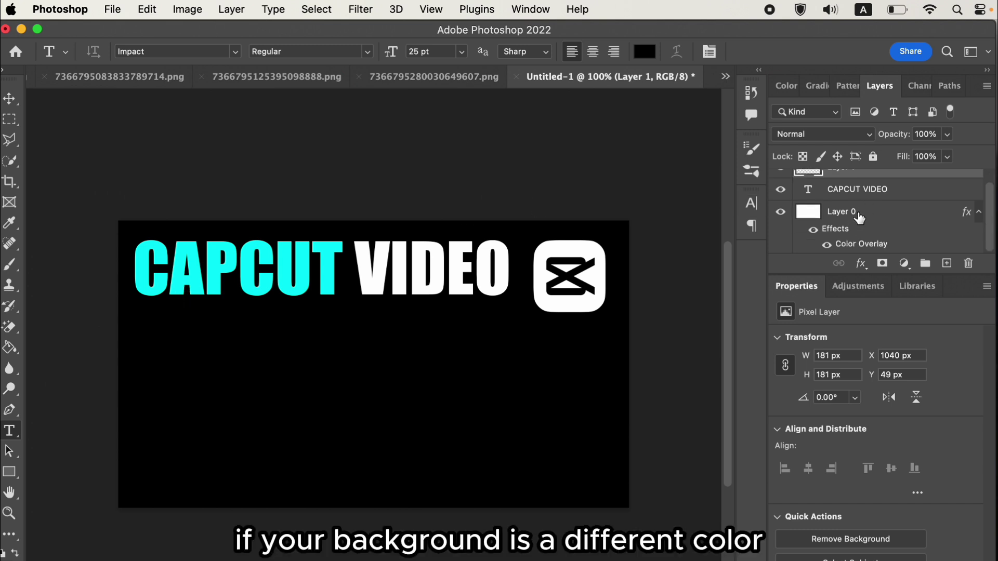
click(859, 217)
right_click(857, 211)
click(881, 219)
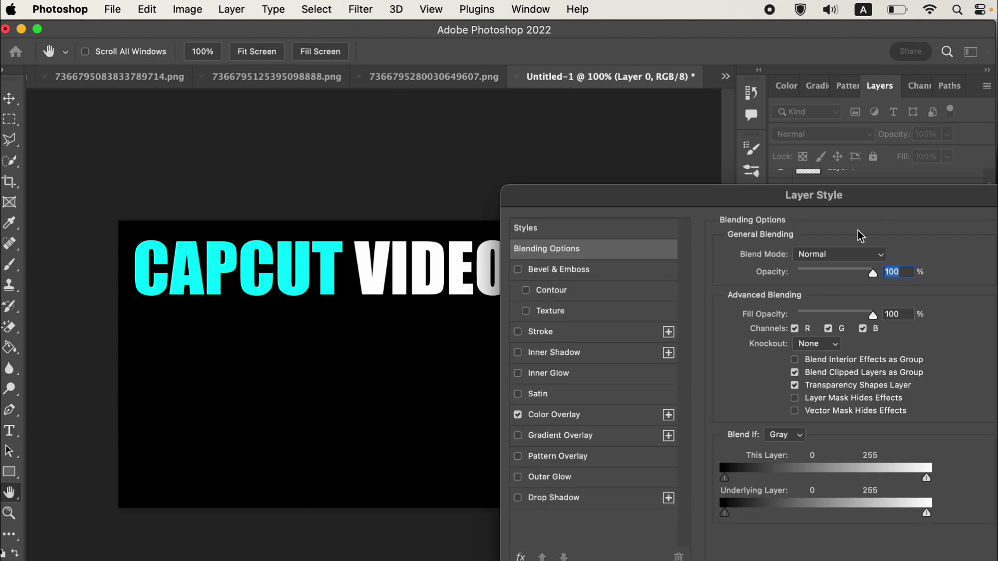
click(522, 414)
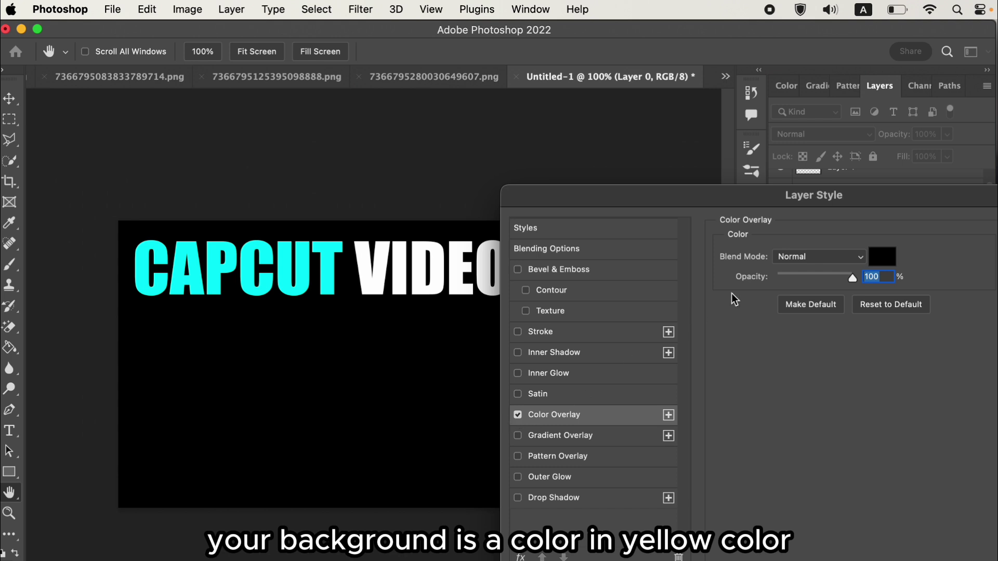
click(881, 261)
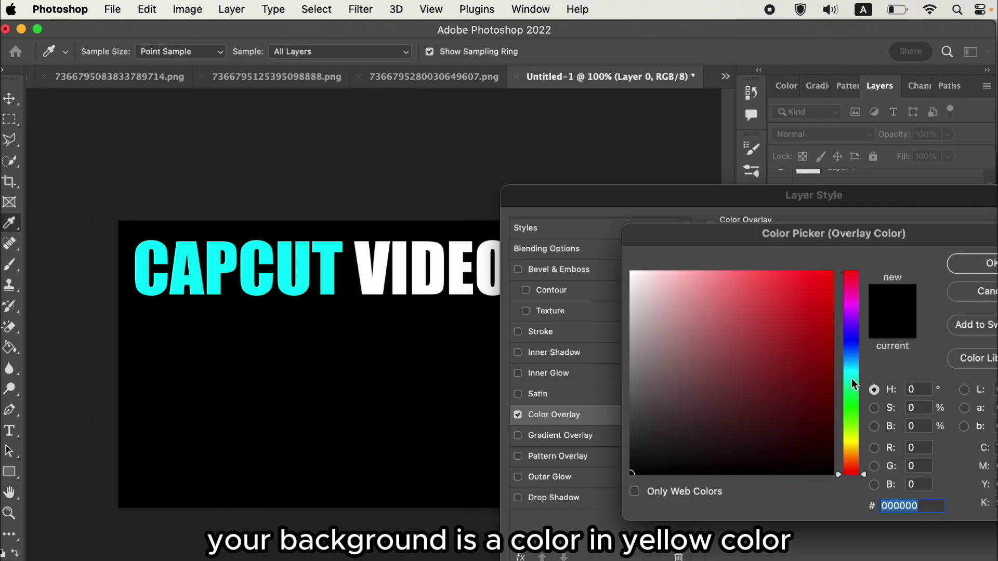
click(853, 441)
drag(786, 388, 847, 250)
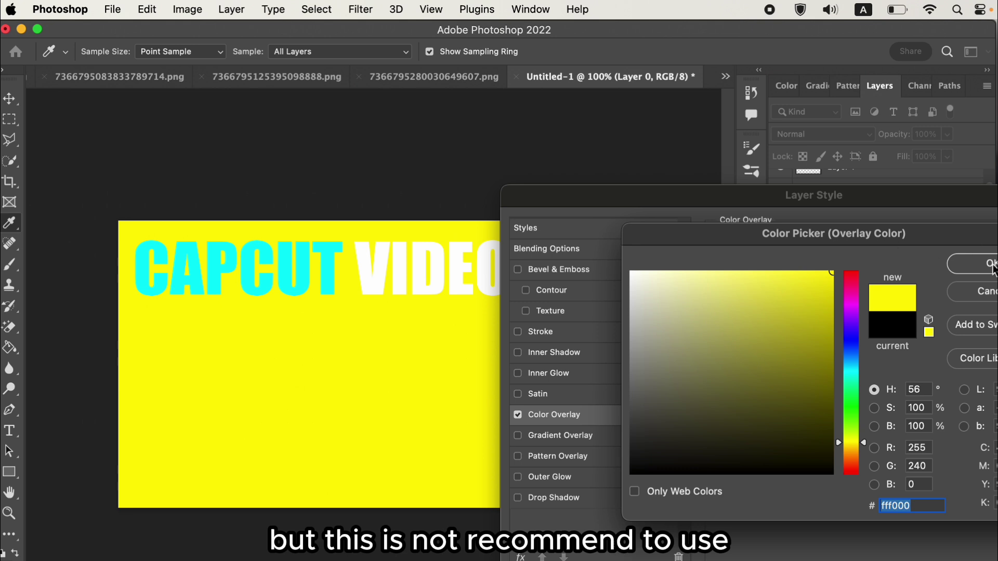
mouse_move(735, 334)
mouse_down()
mouse_move(697, 290)
mouse_move(673, 284)
mouse_up()
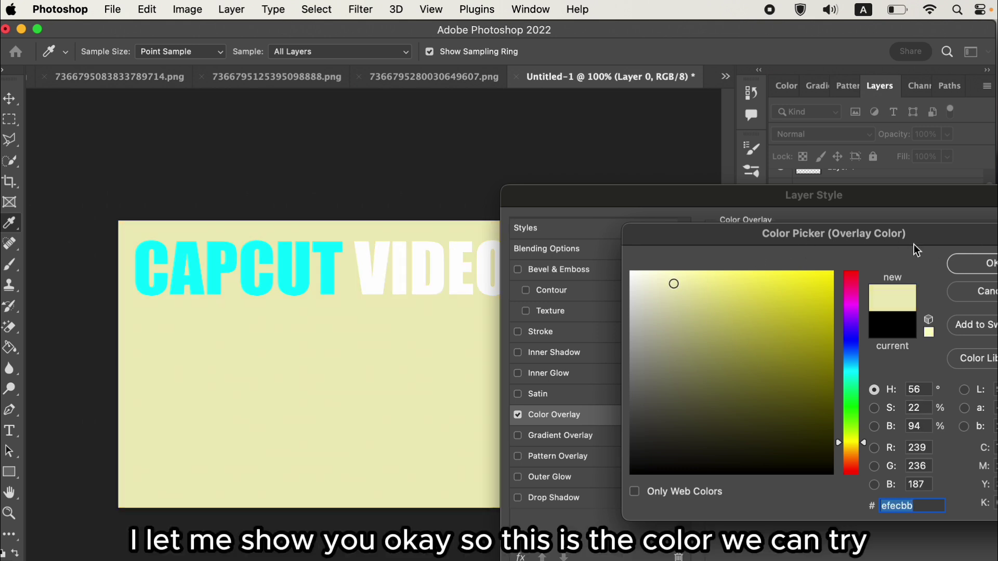
key(Return)
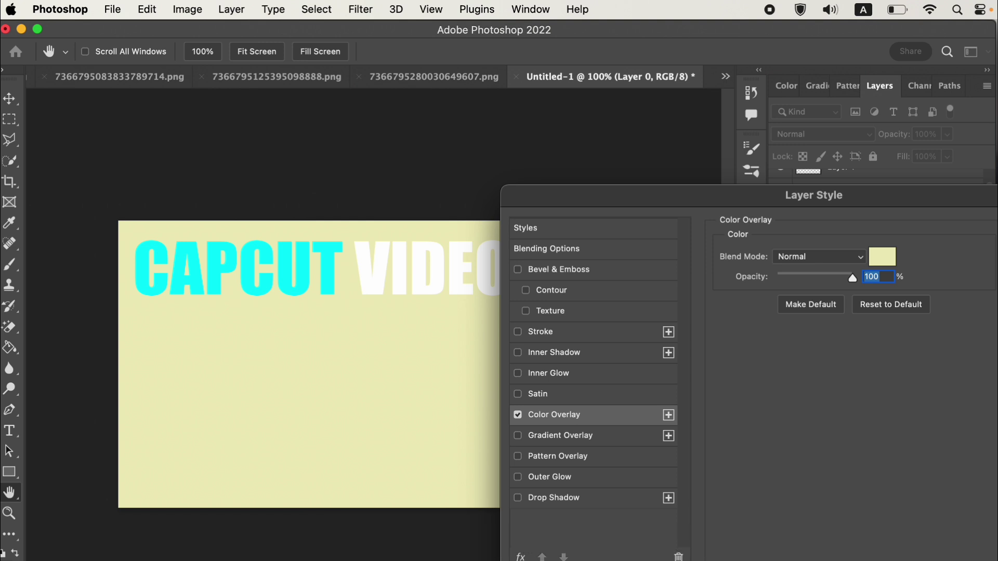
key(Return)
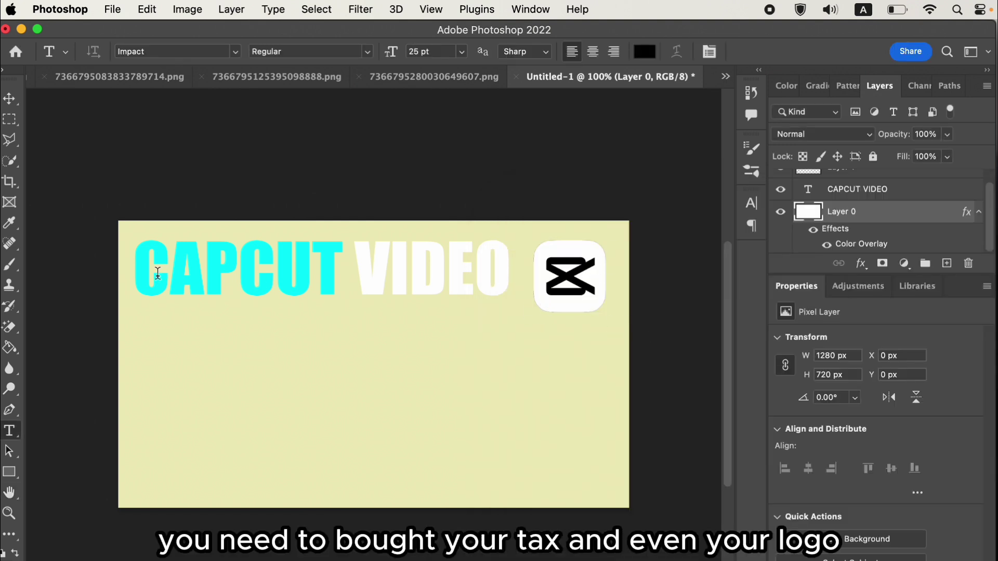
Step: Try a 13 px black outside Stroke layer style on the CAPCUT VIDEO title
click(140, 275)
drag(140, 275, 515, 268)
right_click(895, 196)
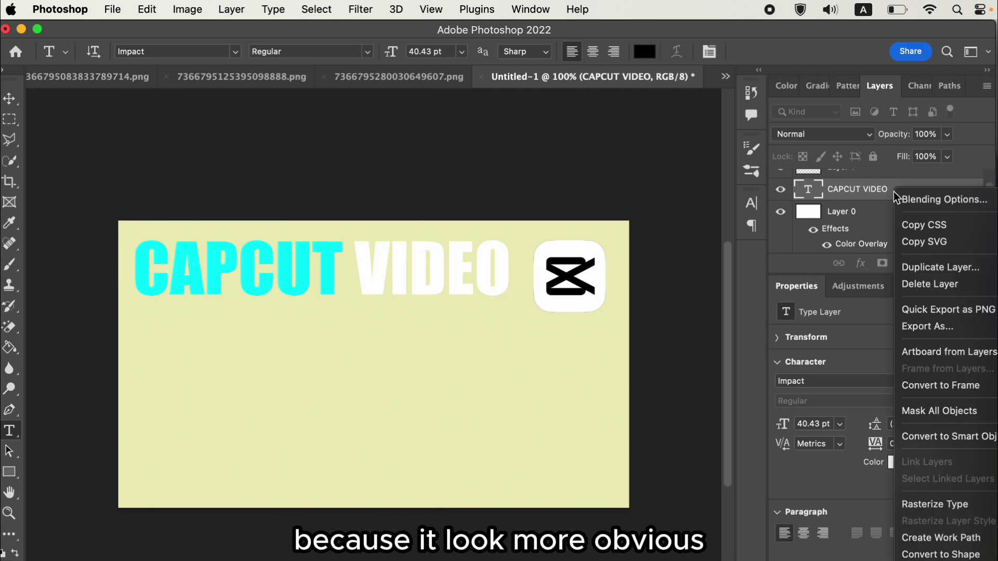
click(925, 197)
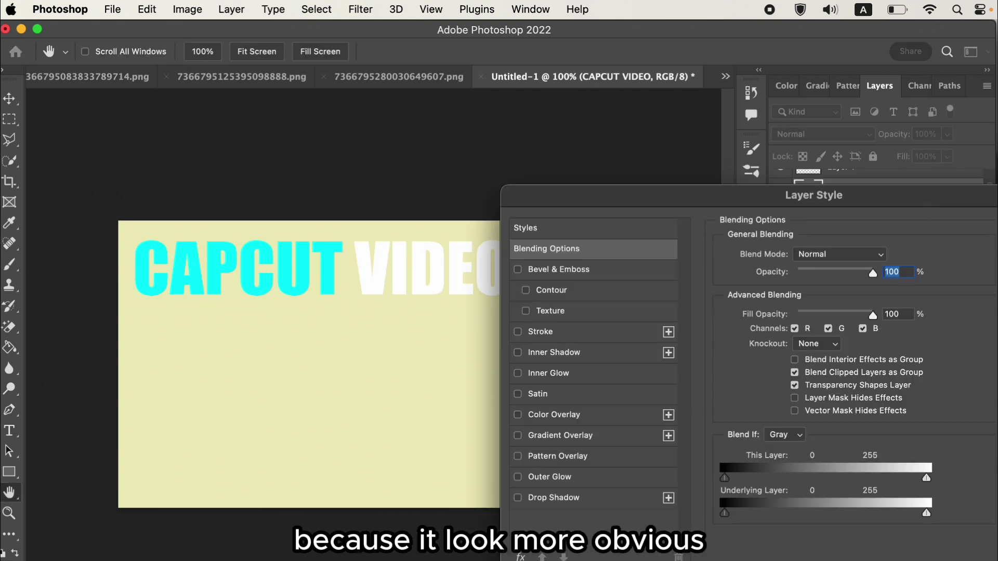
click(518, 333)
click(559, 334)
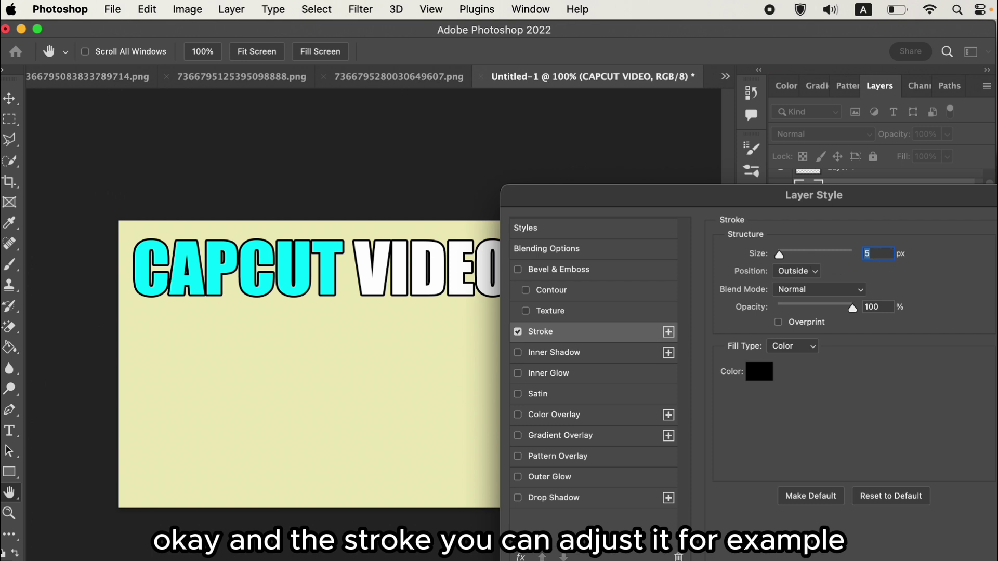
text(13)
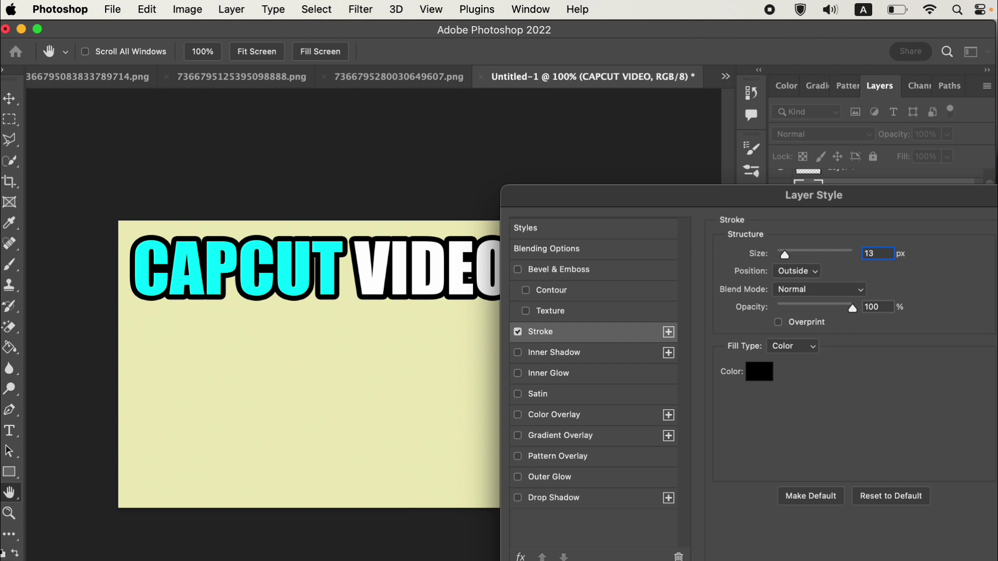
key(Return)
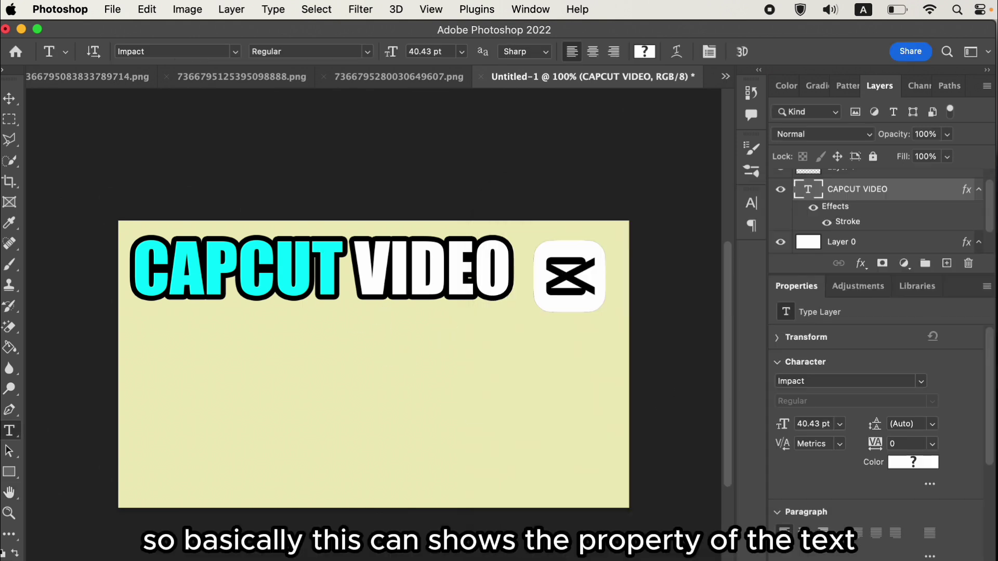
Step: Move the CapCut logo up to about Y 28 px and try a black Stroke layer style on it
click(9, 98)
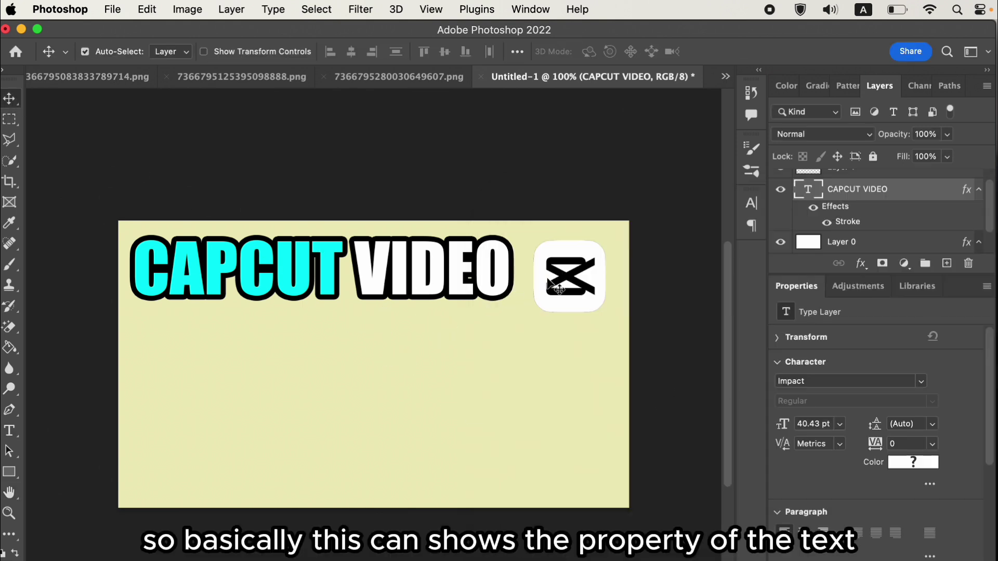
drag(549, 281, 549, 272)
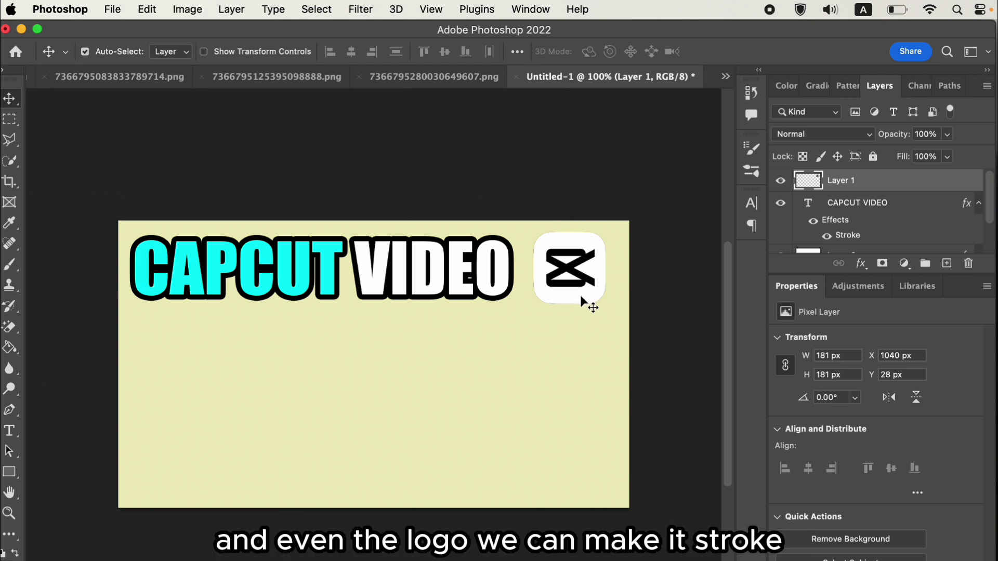
right_click(843, 183)
click(862, 192)
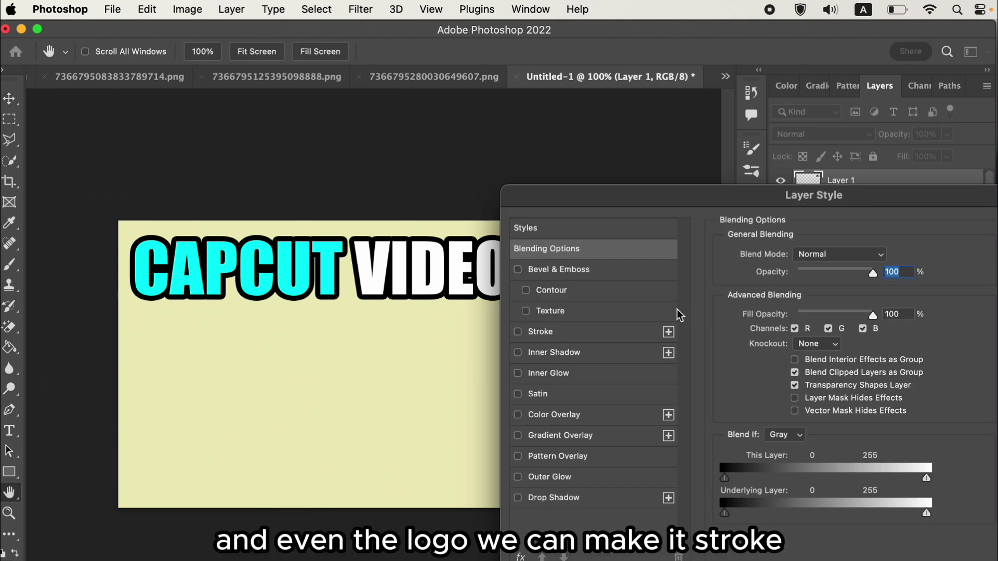
click(564, 332)
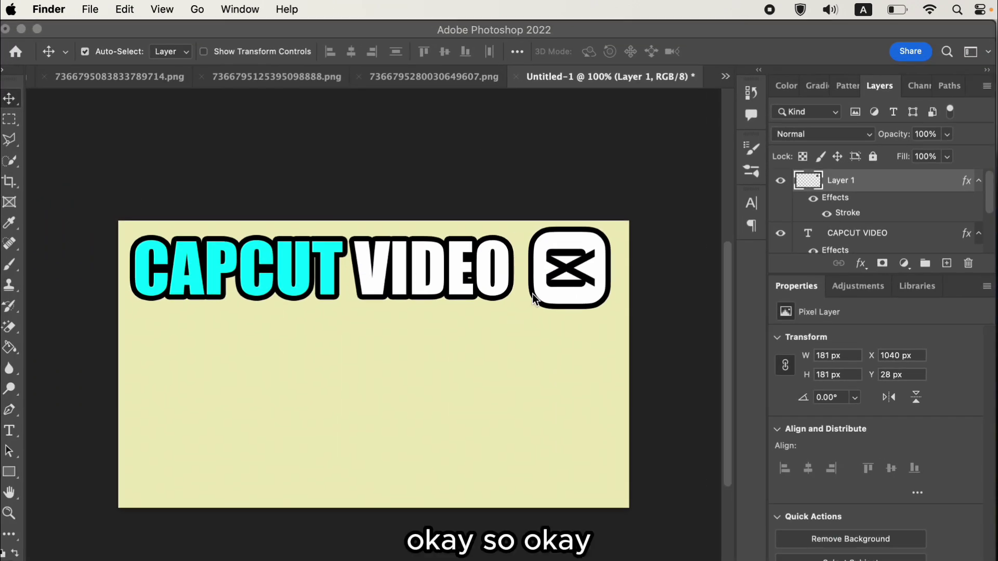
click(555, 289)
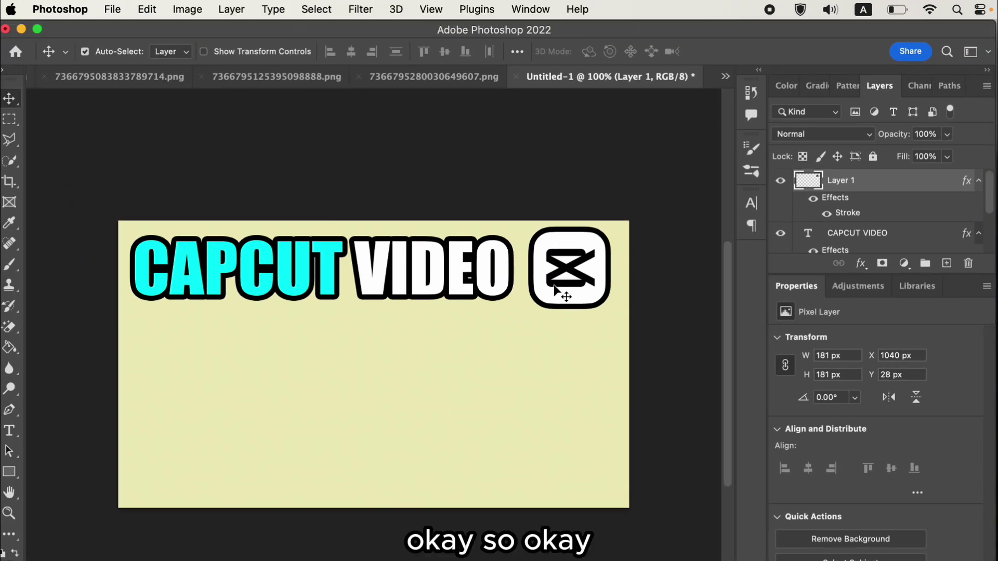
Step: Check Layer 0's layer style, and undo the title stroke, the logo stroke and the logo's upward move
scroll(857, 239, down, 2)
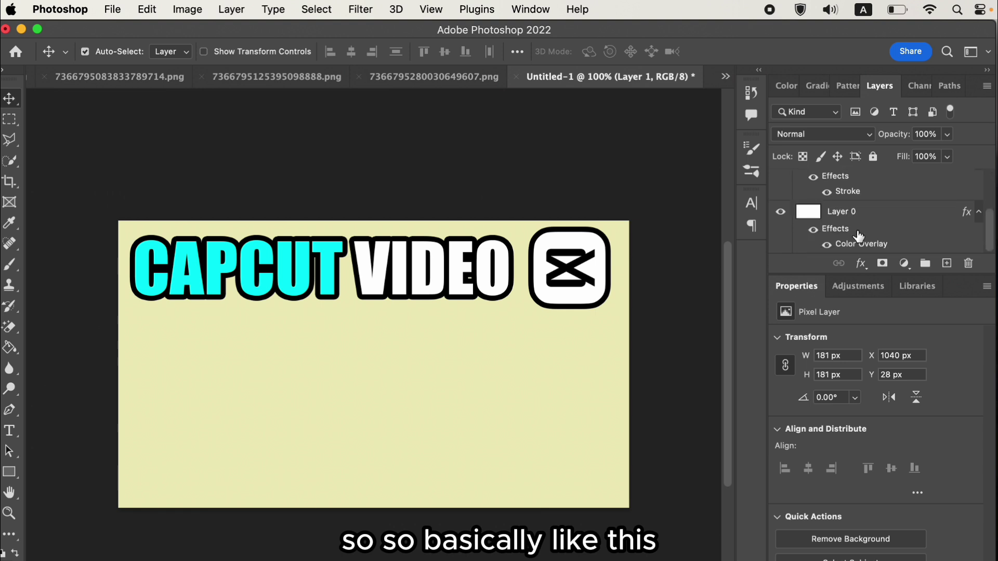
right_click(860, 213)
click(884, 217)
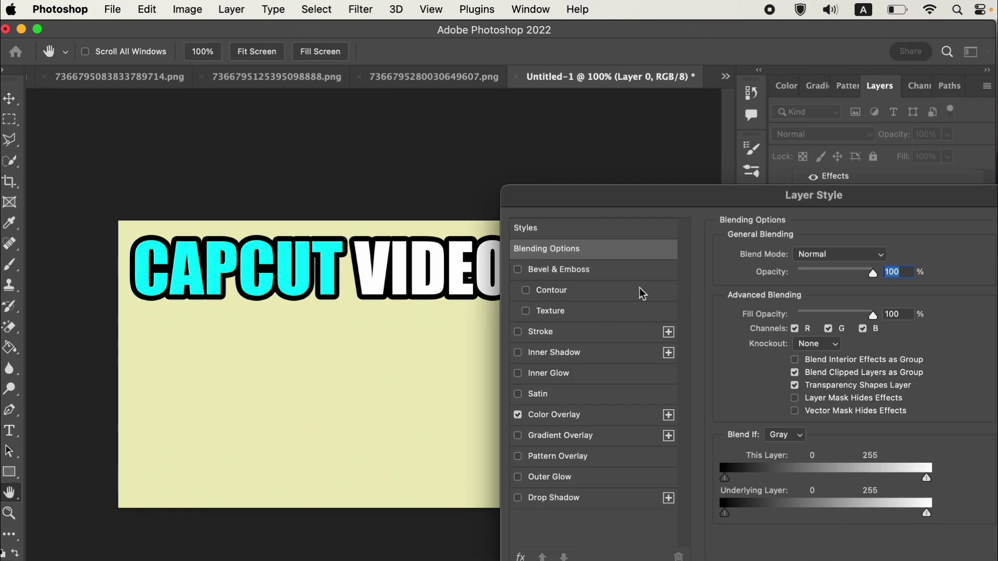
key(Return)
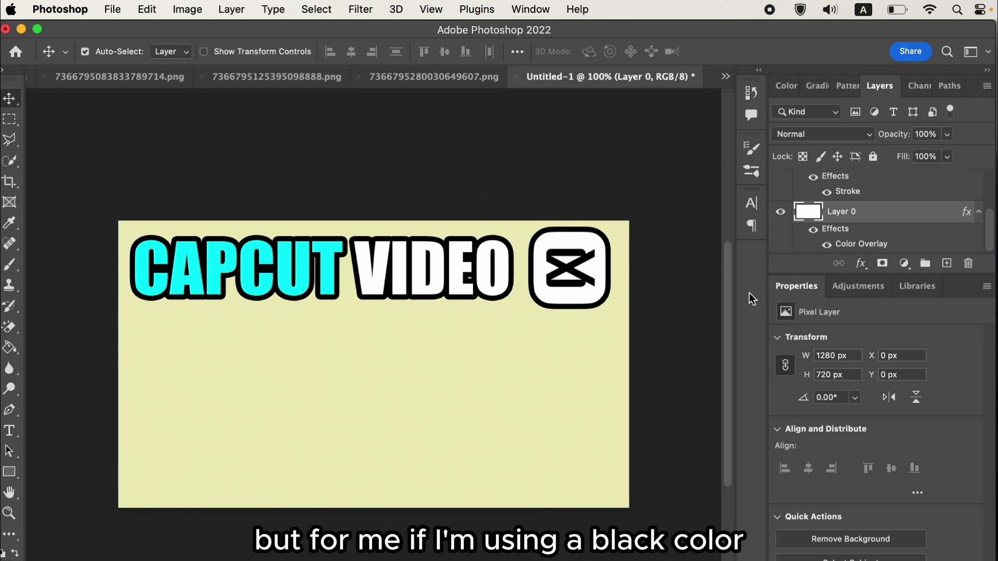
key(super+z)
key(super+z)
key(super+z)
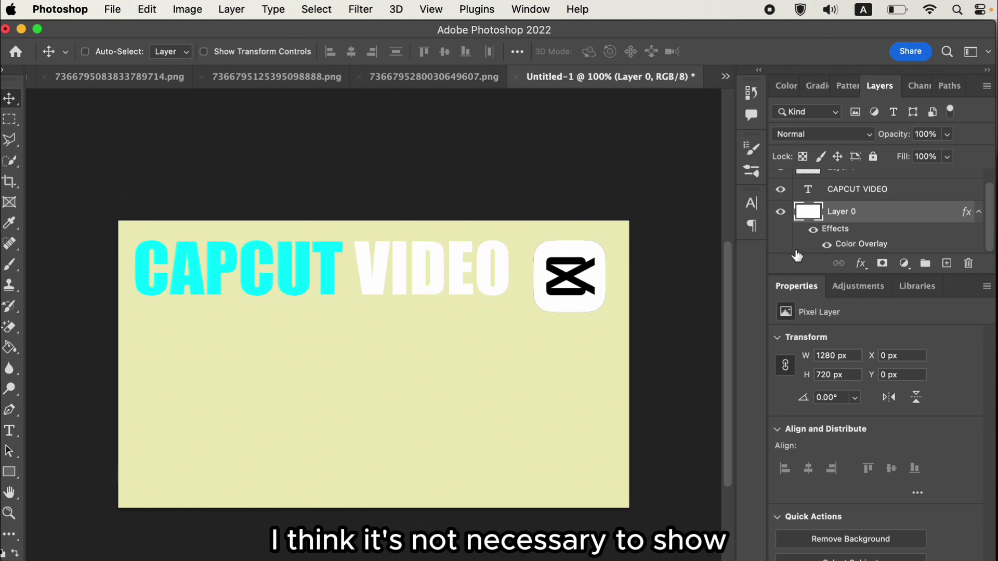
Step: Make the background black and move the CapCut logo up to about X 1040 px, Y 28 px
super+click(556, 283)
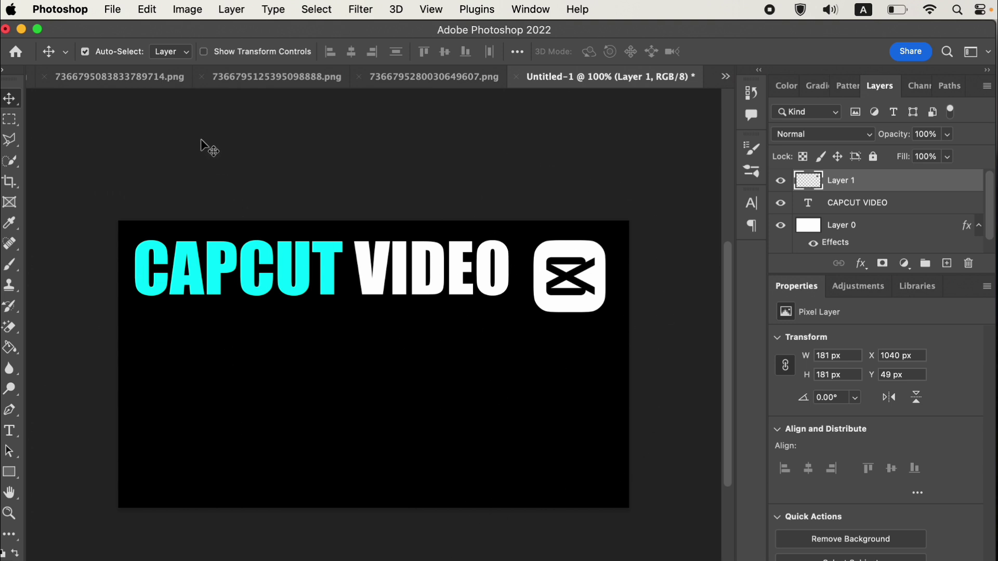
drag(548, 291, 548, 283)
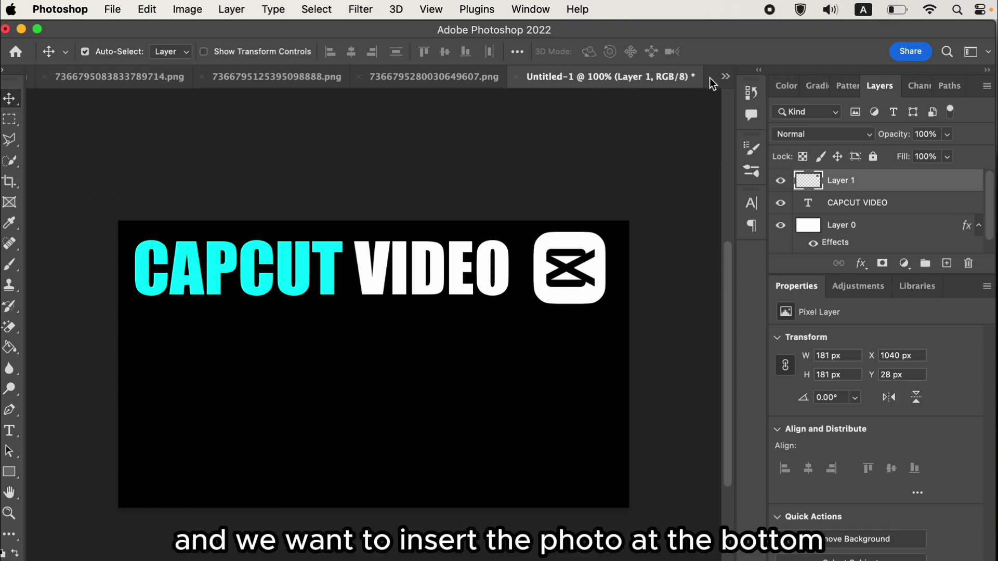
Step: In capcut ai generate 10.psd, add a Brightness/Contrast adjustment above Layer 8 with brightness -16 and contrast 24
click(726, 76)
click(748, 80)
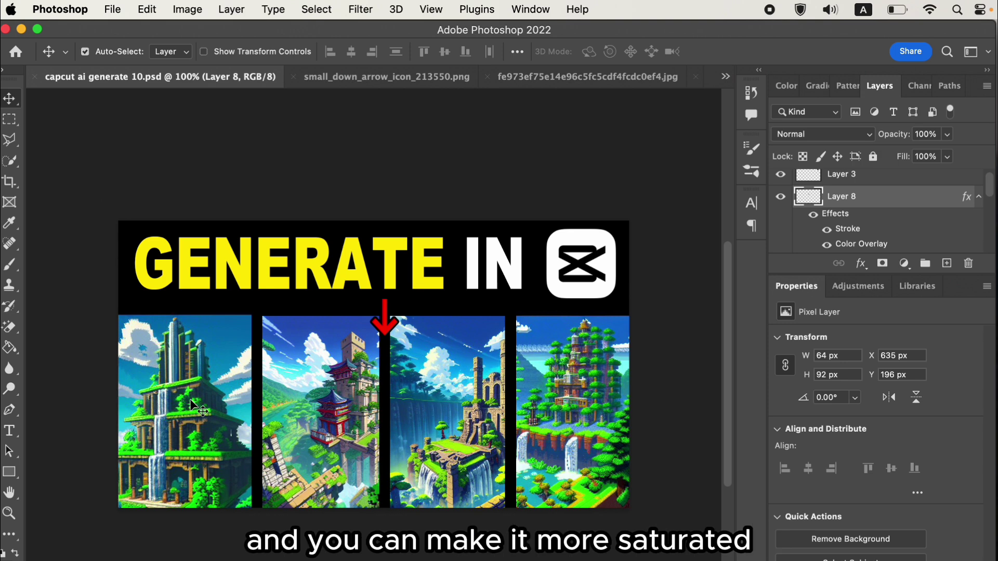
click(858, 287)
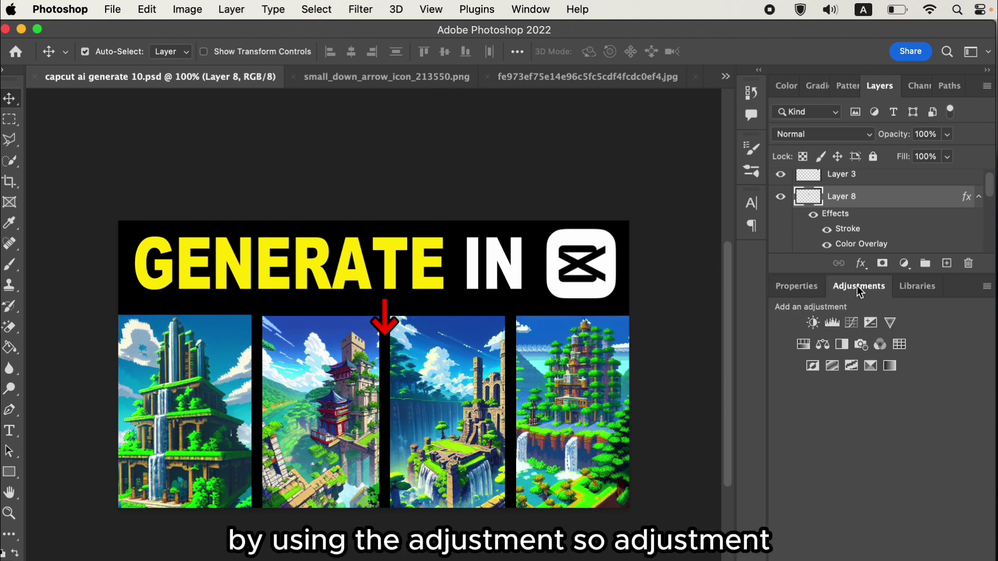
click(818, 322)
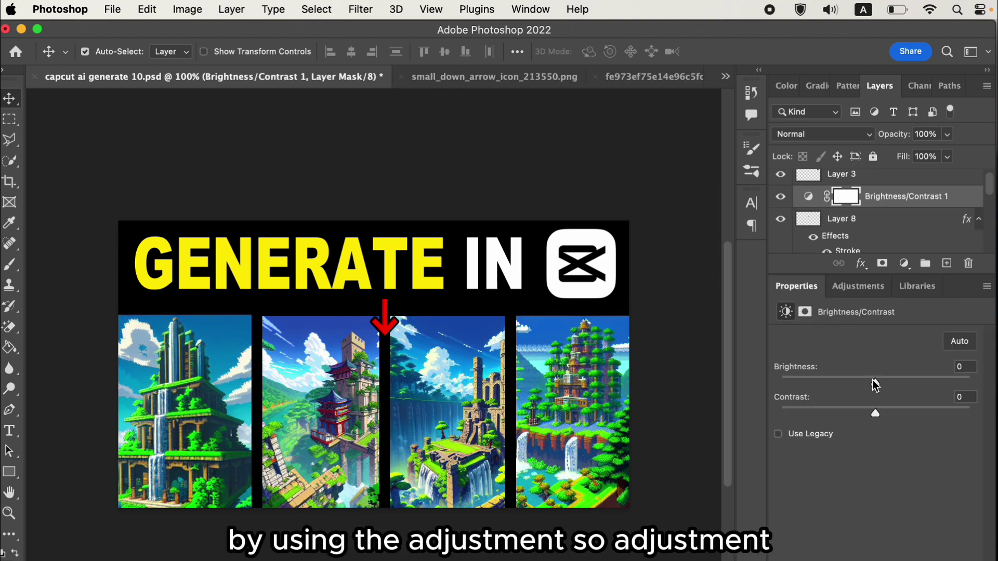
drag(875, 384, 865, 382)
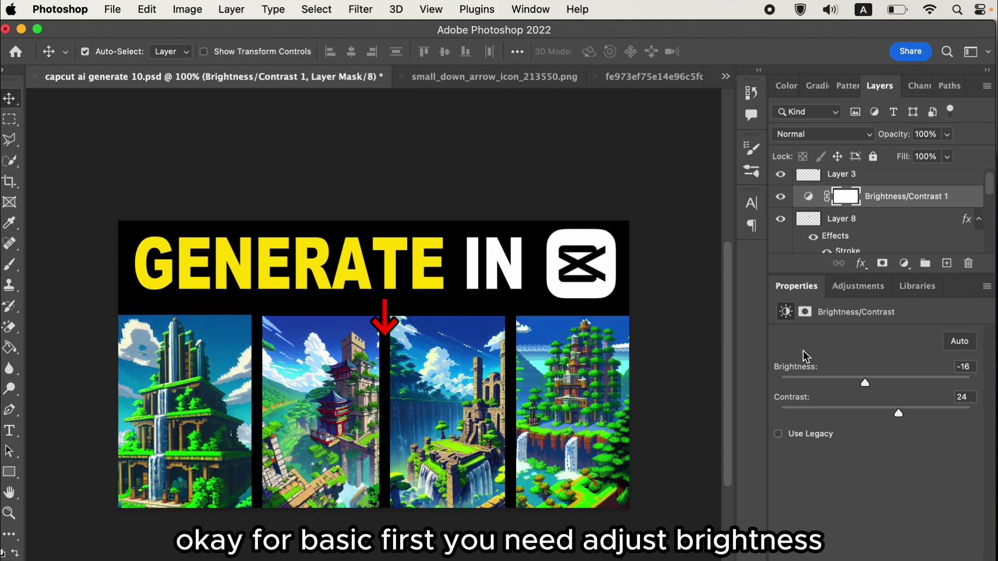
Step: Add an Exposure adjustment with default values and a Hue/Saturation adjustment with saturation +25 above the Brightness/Contrast layer
click(860, 286)
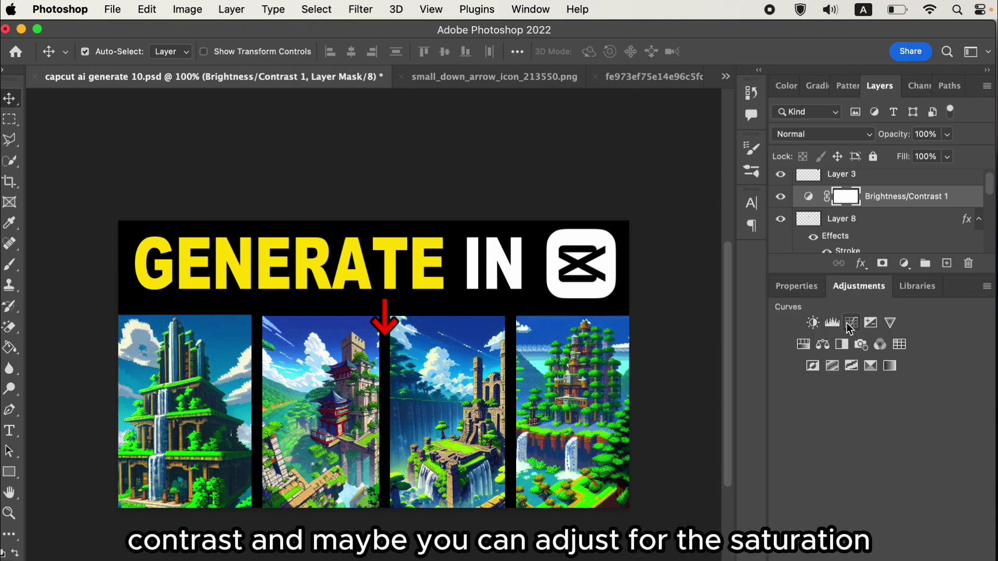
click(871, 324)
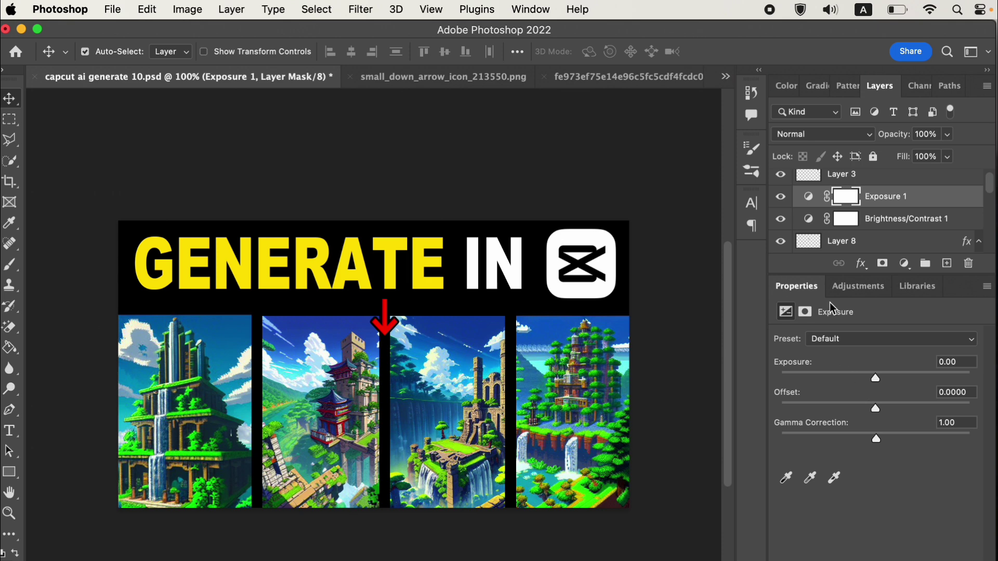
click(852, 287)
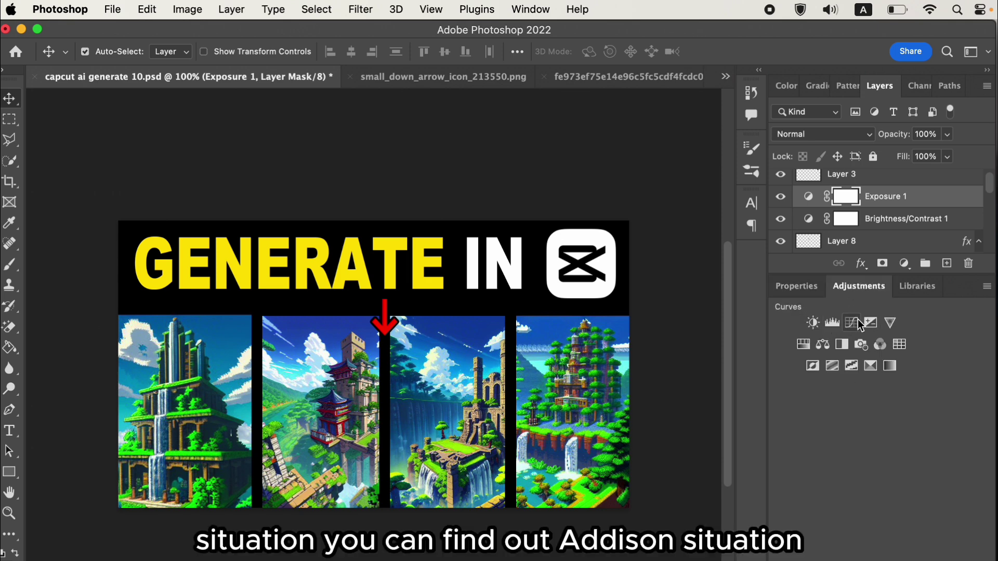
click(806, 345)
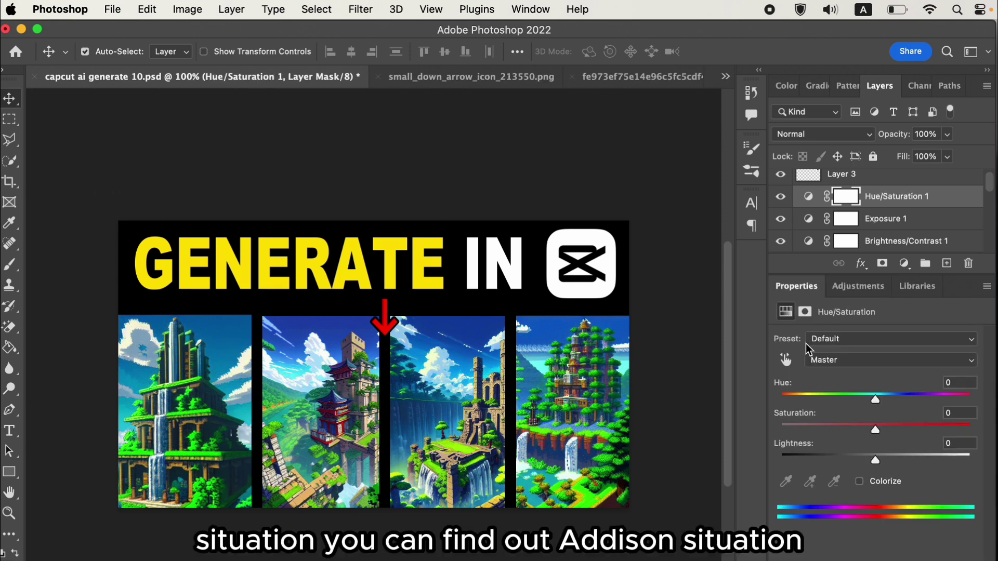
drag(874, 431, 854, 430)
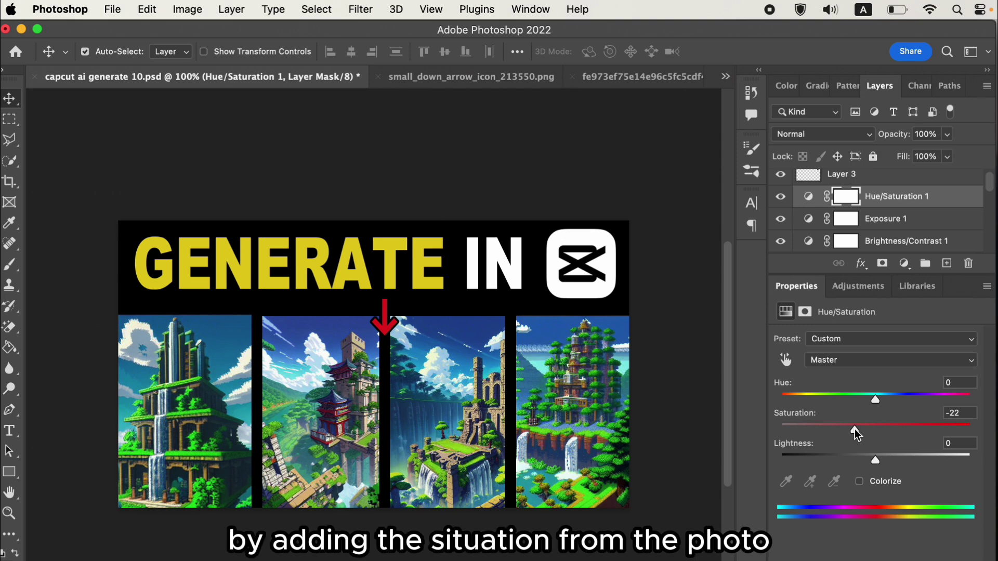
drag(855, 429, 897, 427)
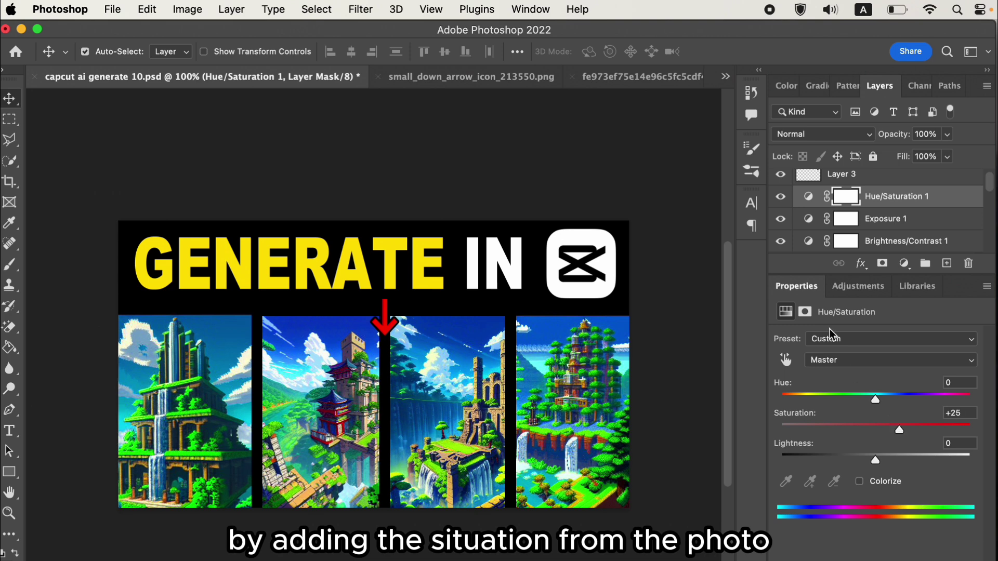
Step: Add a second Brightness/Contrast adjustment with default values above the Hue/Saturation layer
click(857, 286)
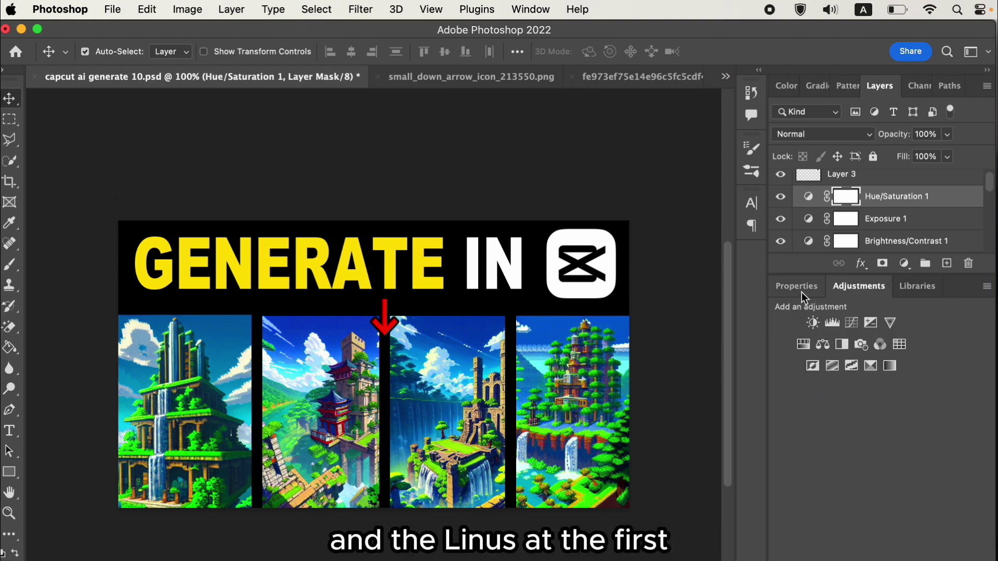
click(813, 324)
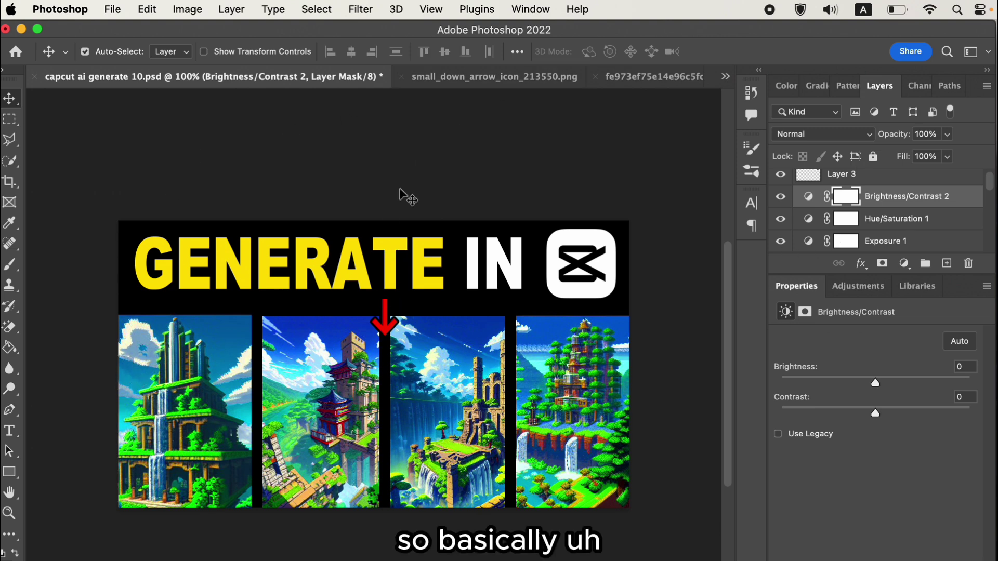
Step: Copy the arrow from small_down_arrow_icon_213550.png into Untitled-1 and place it centred below the title
click(725, 76)
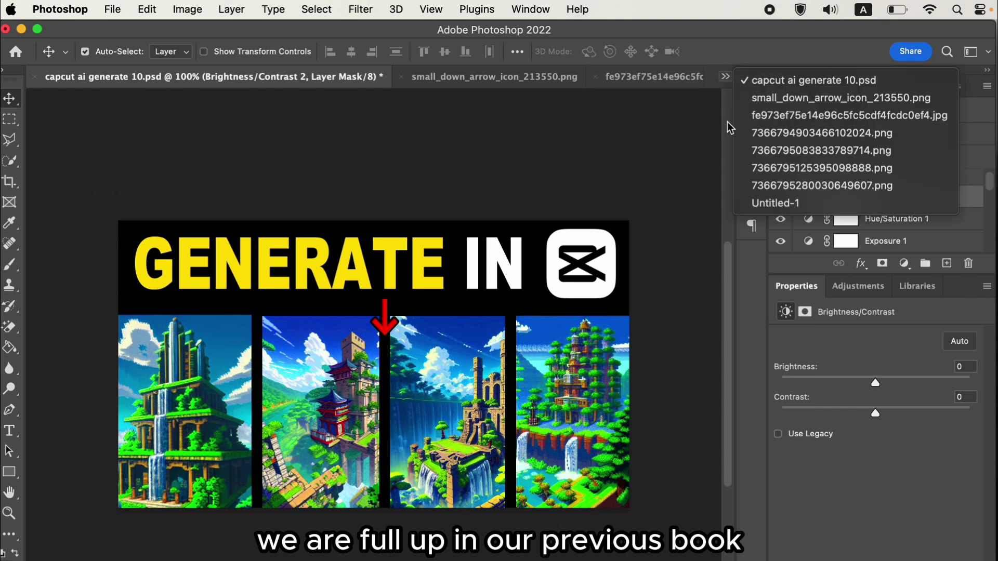
click(502, 83)
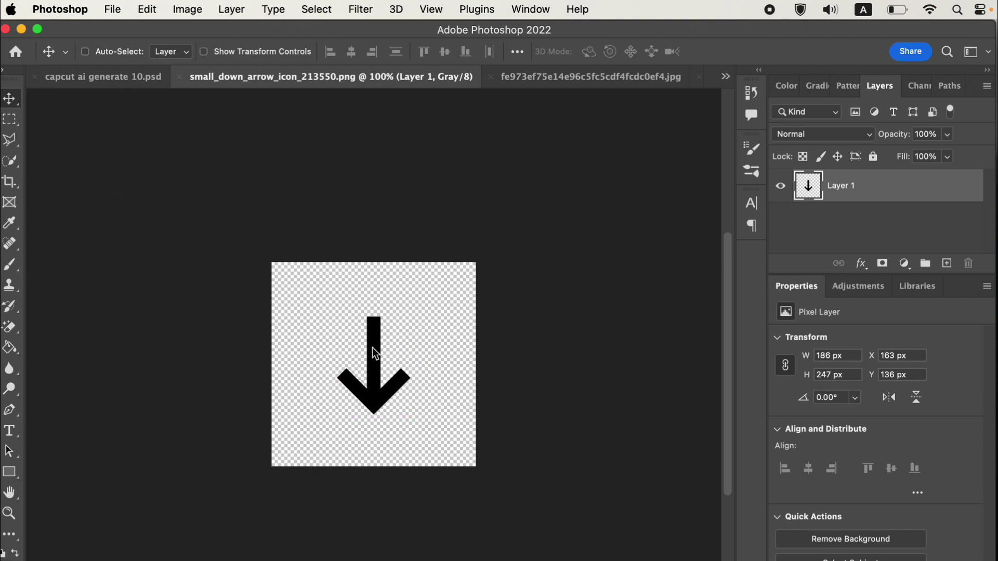
click(725, 78)
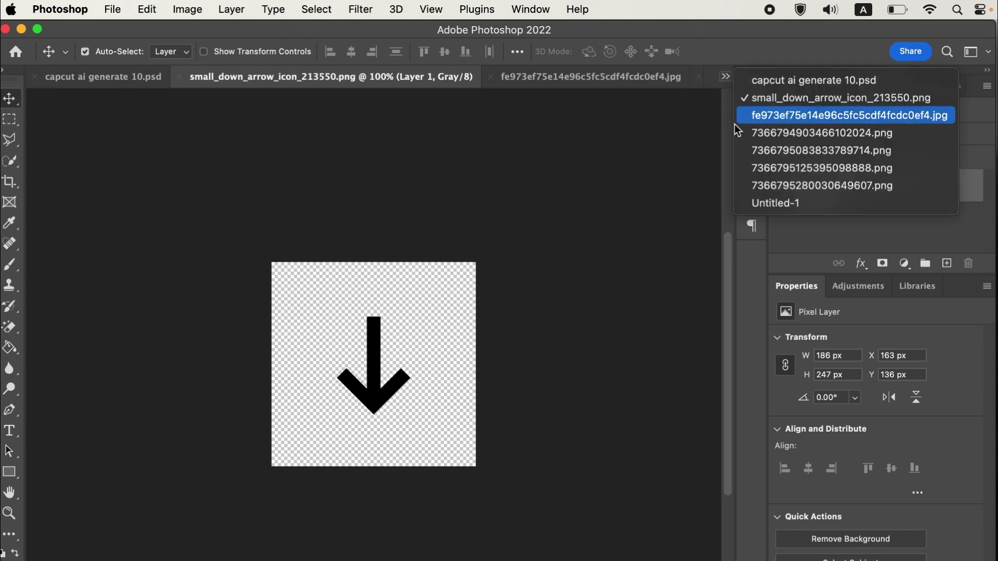
click(750, 198)
drag(750, 195, 400, 346)
Step: Add a red Color Overlay at 100% opacity to the arrow on Layer 2
right_click(864, 179)
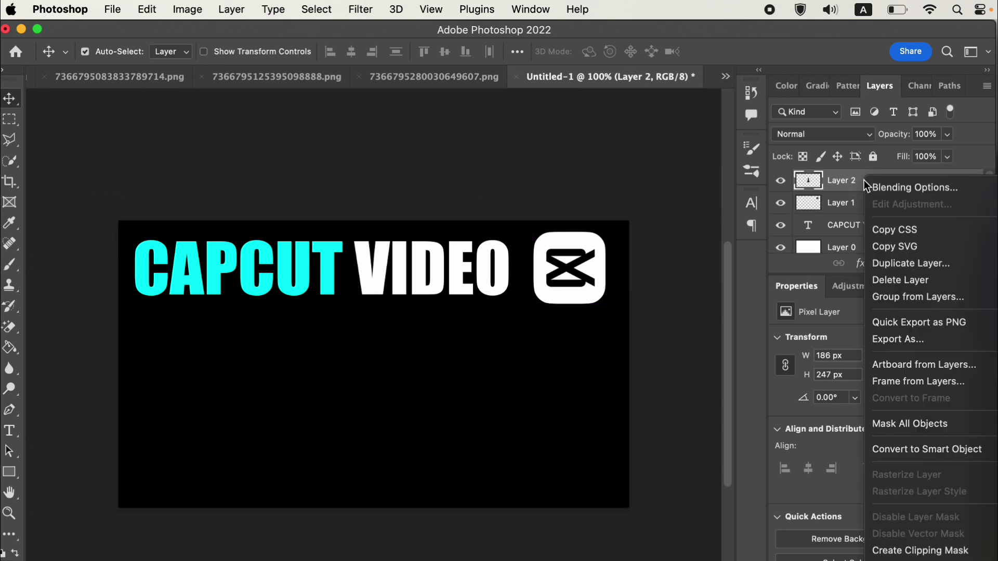
click(882, 186)
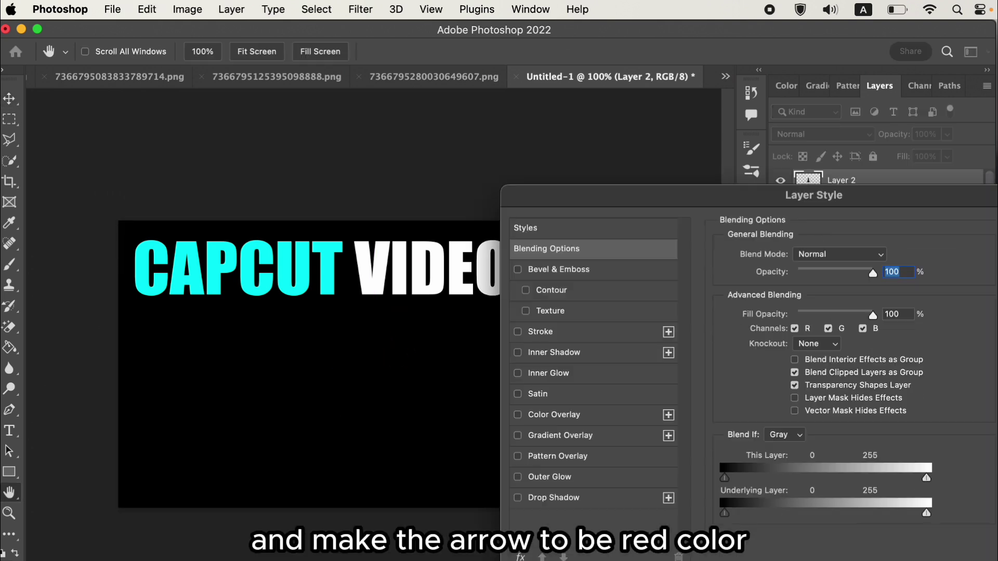
click(519, 414)
click(547, 415)
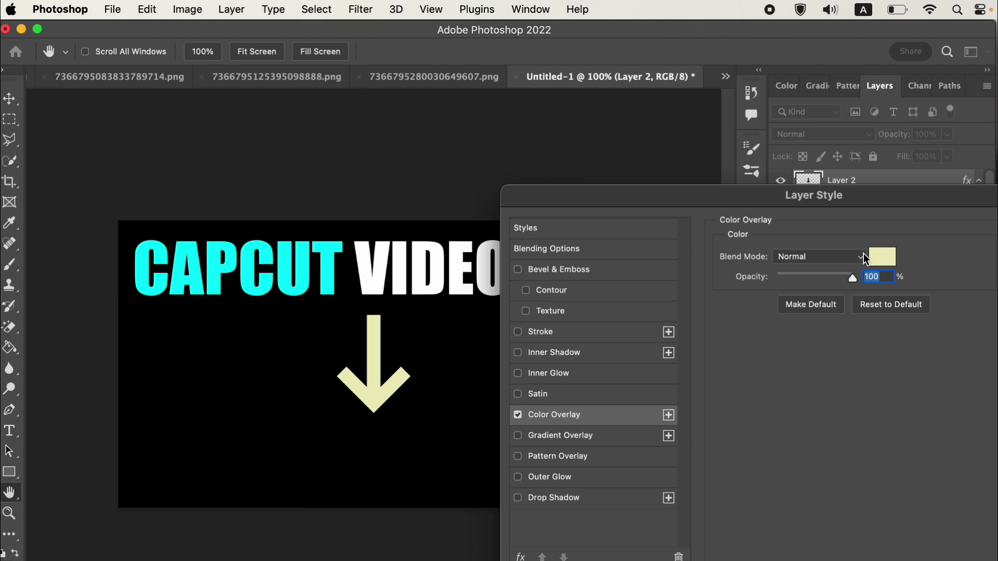
click(881, 257)
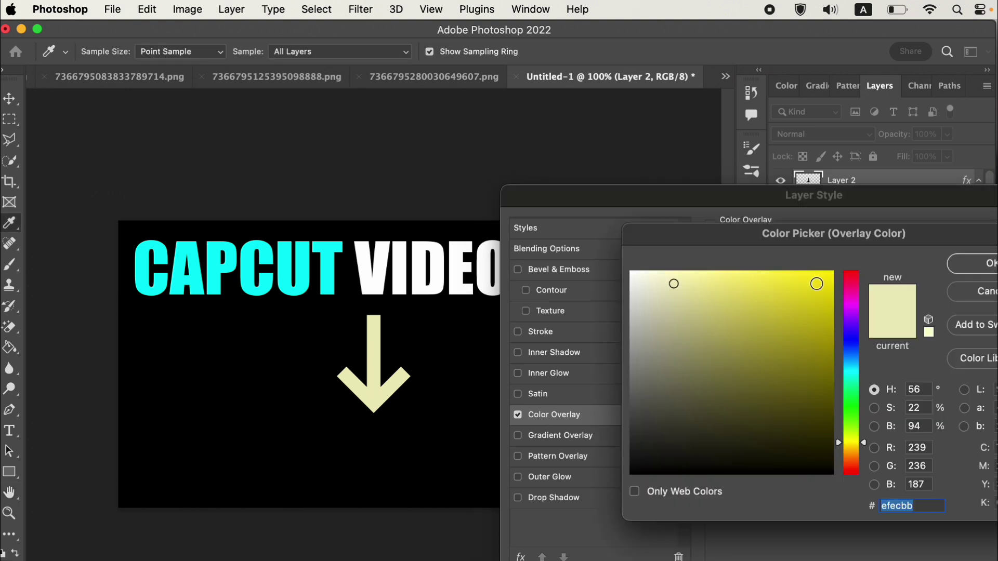
click(832, 272)
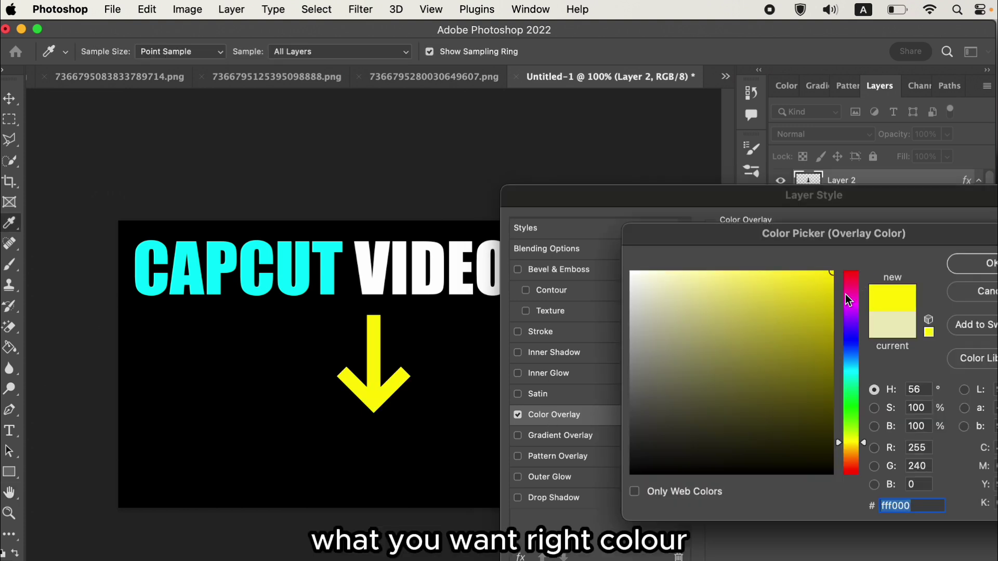
drag(845, 295, 852, 253)
click(972, 264)
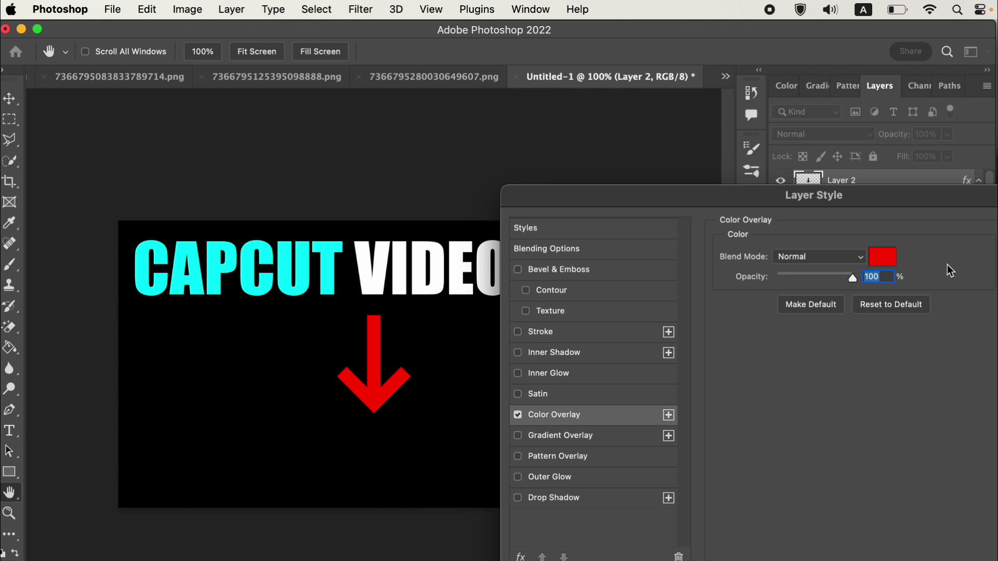
key(Return)
Step: Scale the arrow down to about 93 x 129 px and place it directly beneath the title
drag(369, 411, 374, 333)
key(cmd+t)
key(Return)
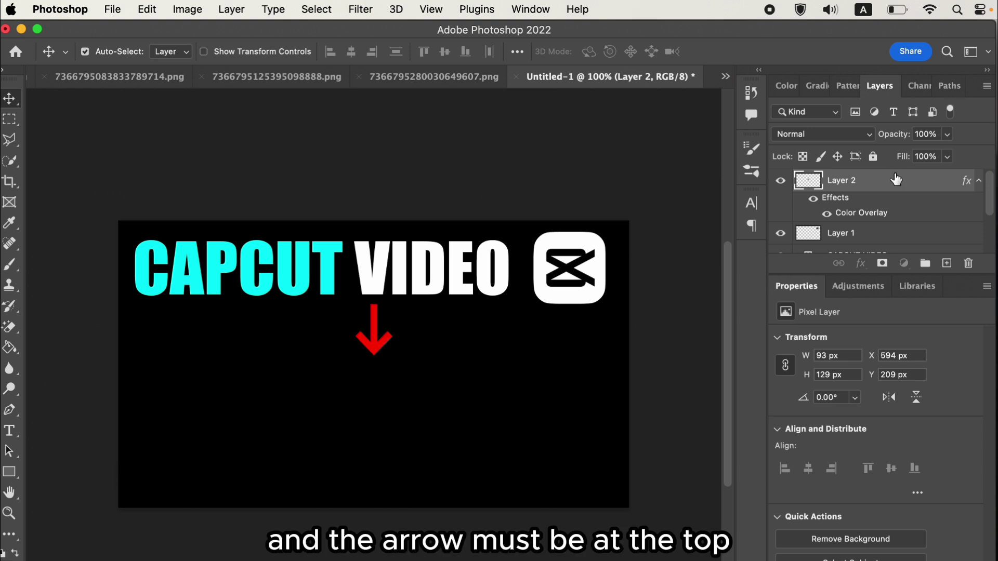
Step: Add a black 13 px outside Stroke at 100% opacity to the arrow layer
right_click(870, 182)
click(879, 183)
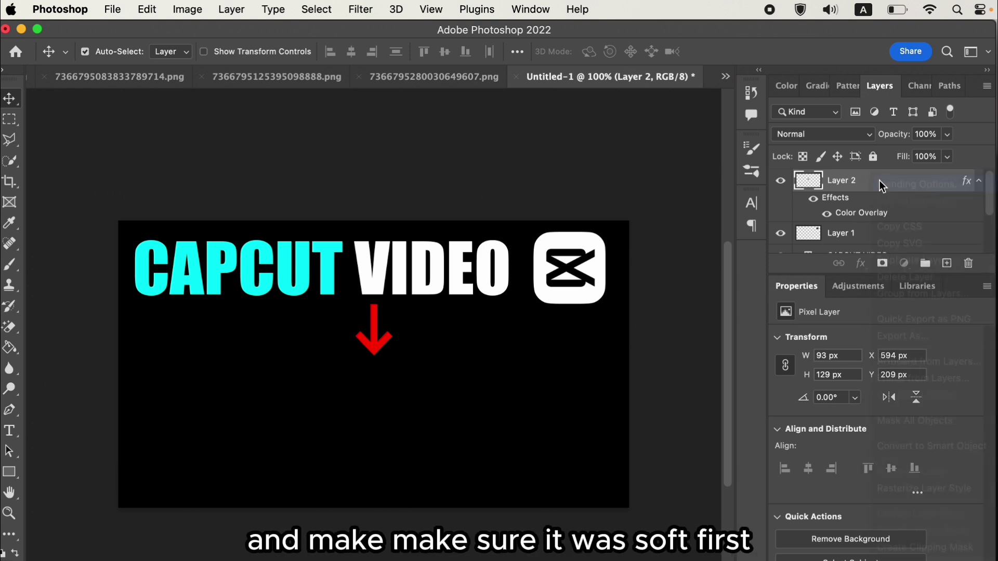
click(518, 332)
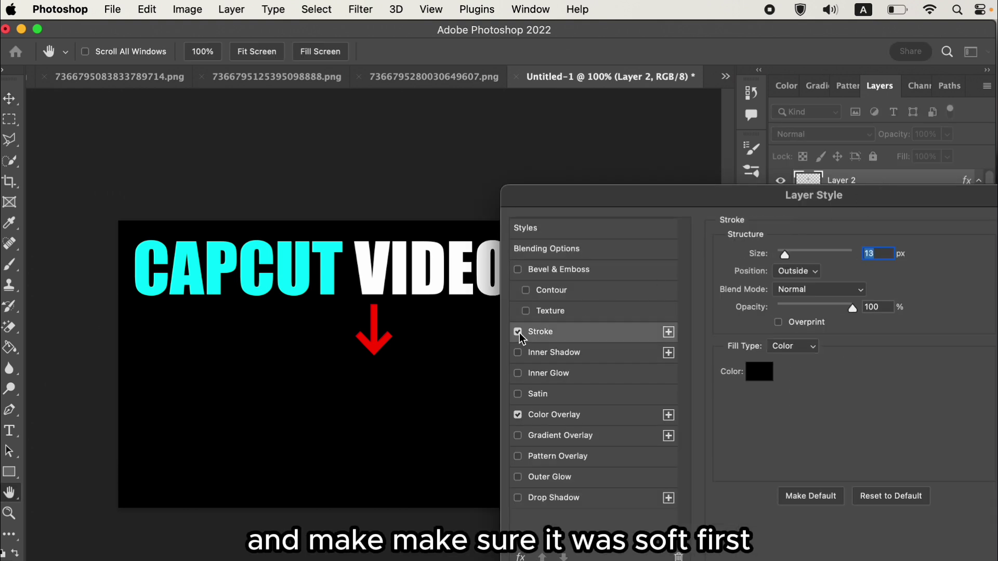
key(Return)
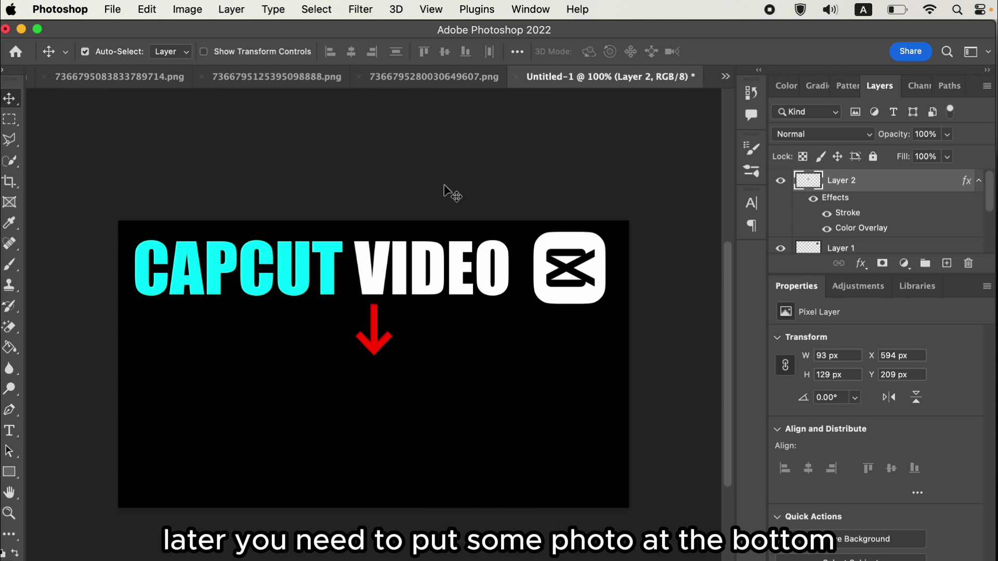
Step: Unlock the background of 7366794903466102024.png, copy the image into Untitled-1 and place it below the title at about X 36, Y 239 px
click(109, 83)
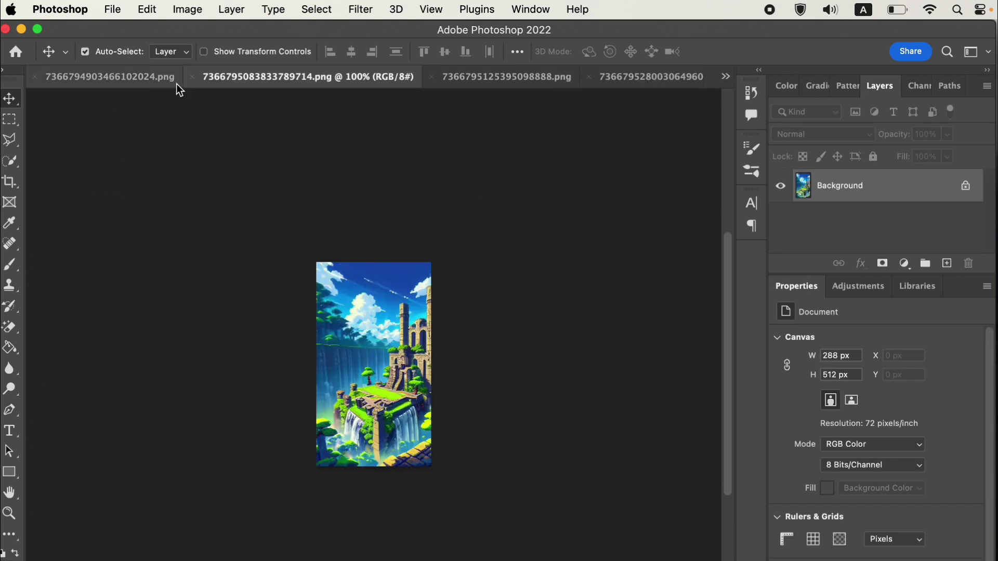
click(124, 85)
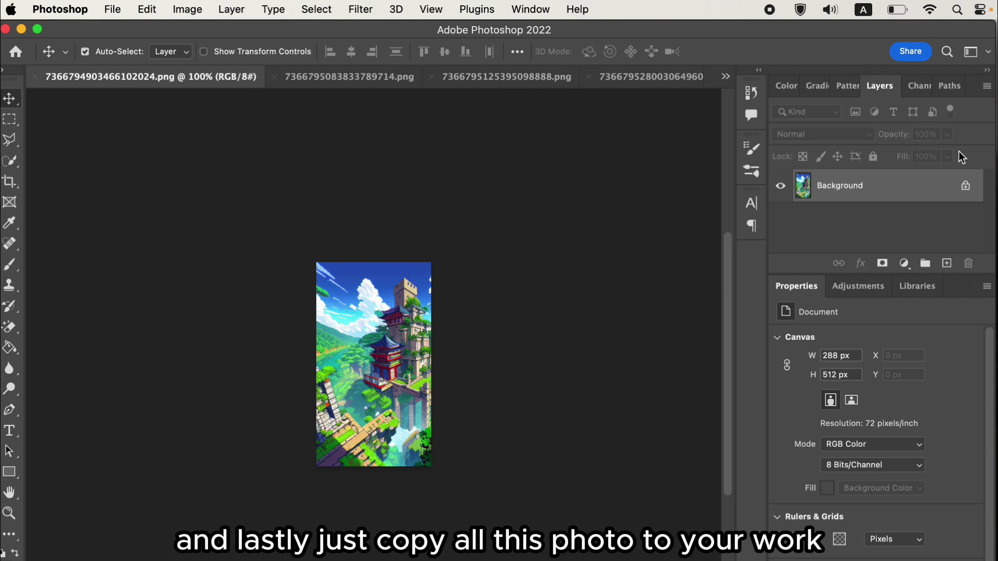
click(961, 193)
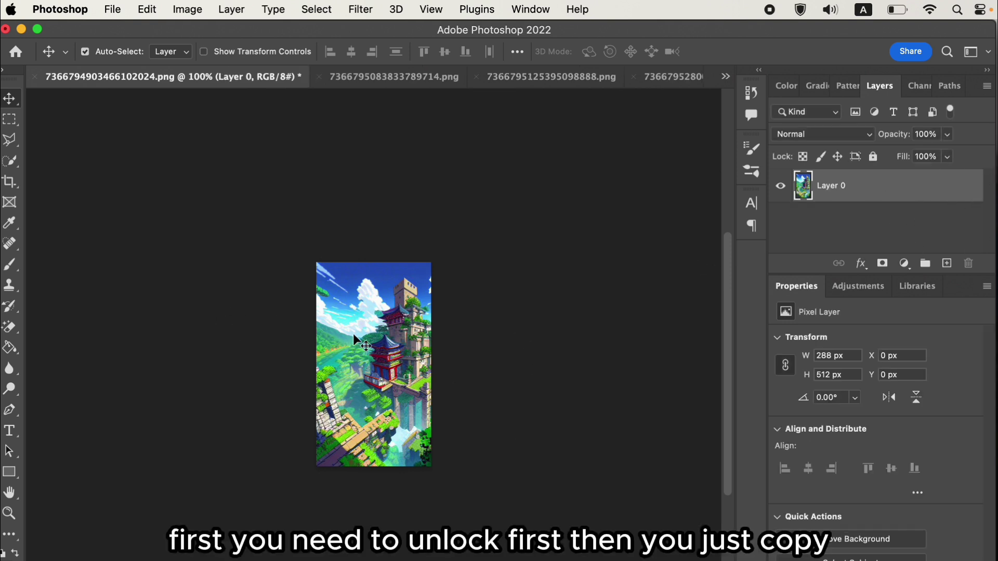
click(725, 76)
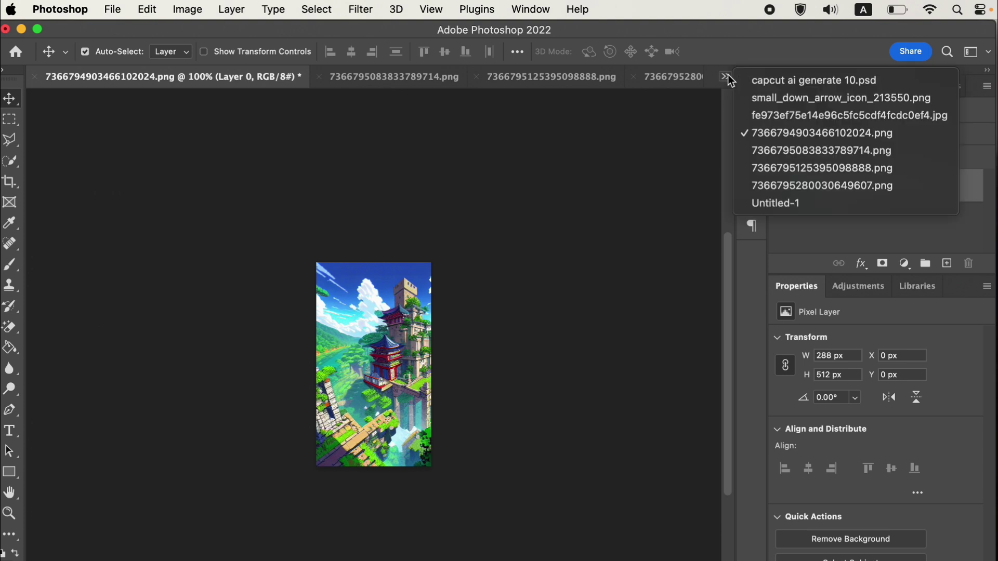
click(753, 203)
key(cmd+v)
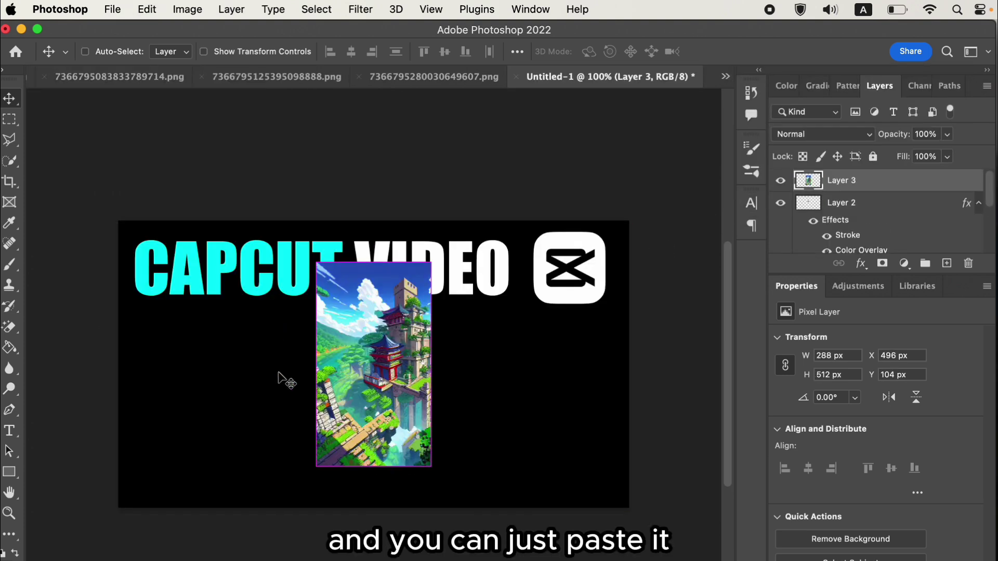
drag(348, 346, 166, 402)
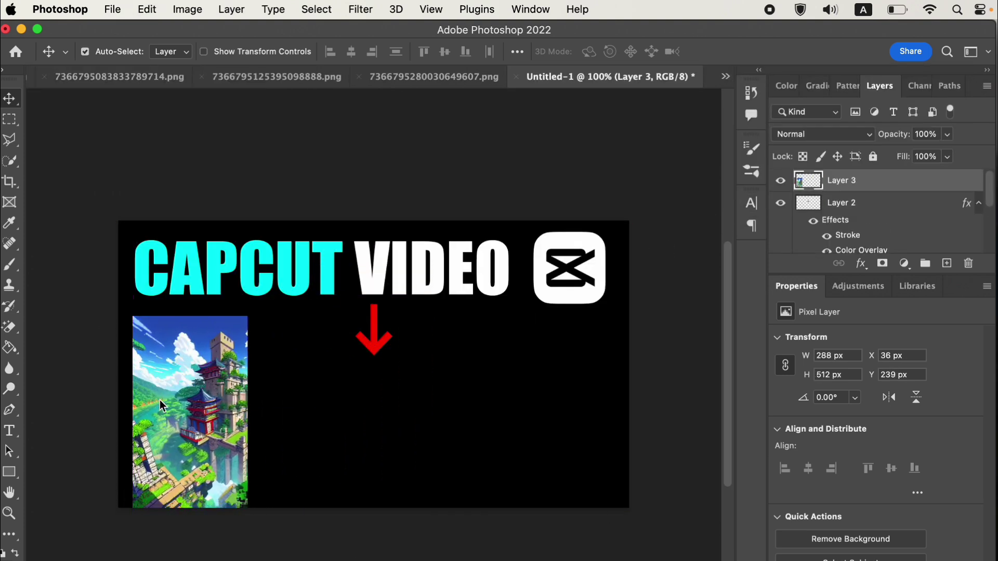
Step: Enlarge the pagoda image slightly to about 293 x 521 px, positioned at about X 43, Y 230 px
key(super+t)
drag(246, 318, 250, 312)
key(Return)
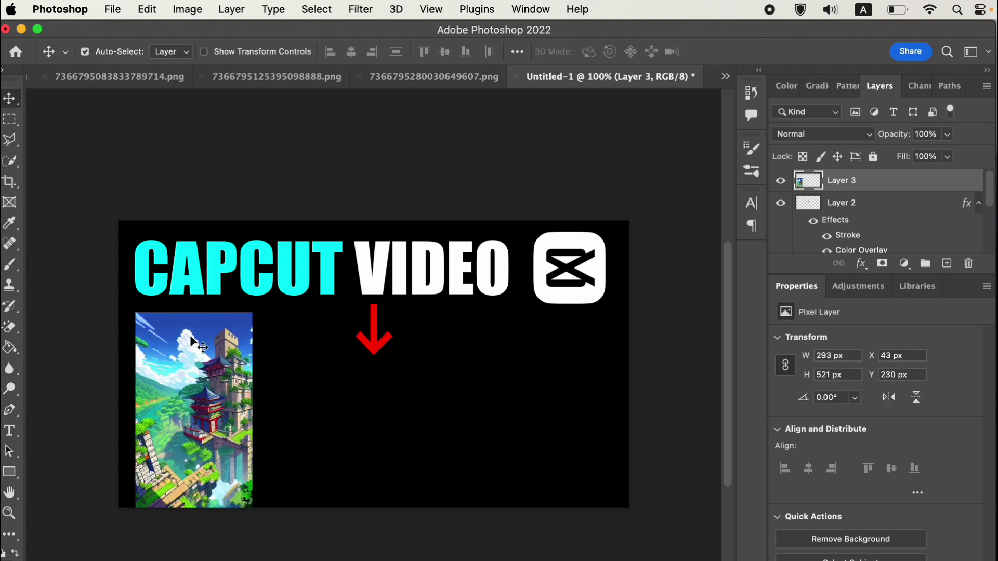
Step: Unlock the background of 7366795083833789714.png, copy the image into Untitled-1 and place it beside the pagoda image at X 366, Y 230 px
click(130, 77)
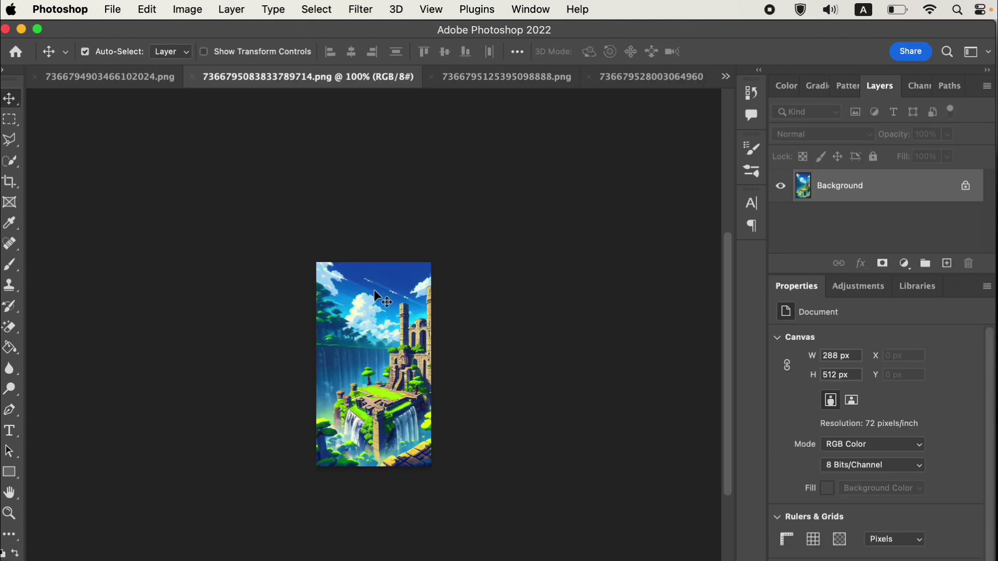
click(965, 186)
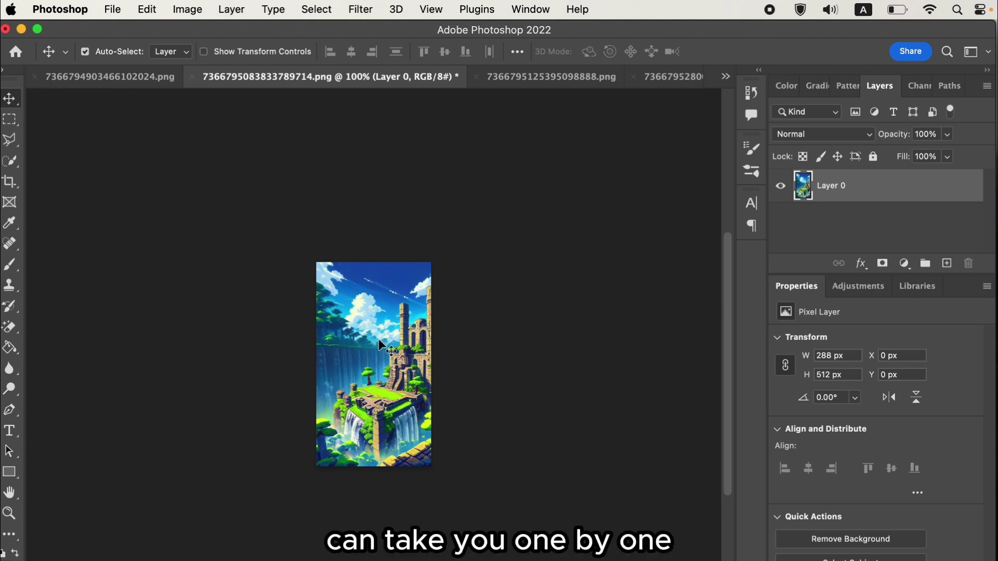
click(728, 76)
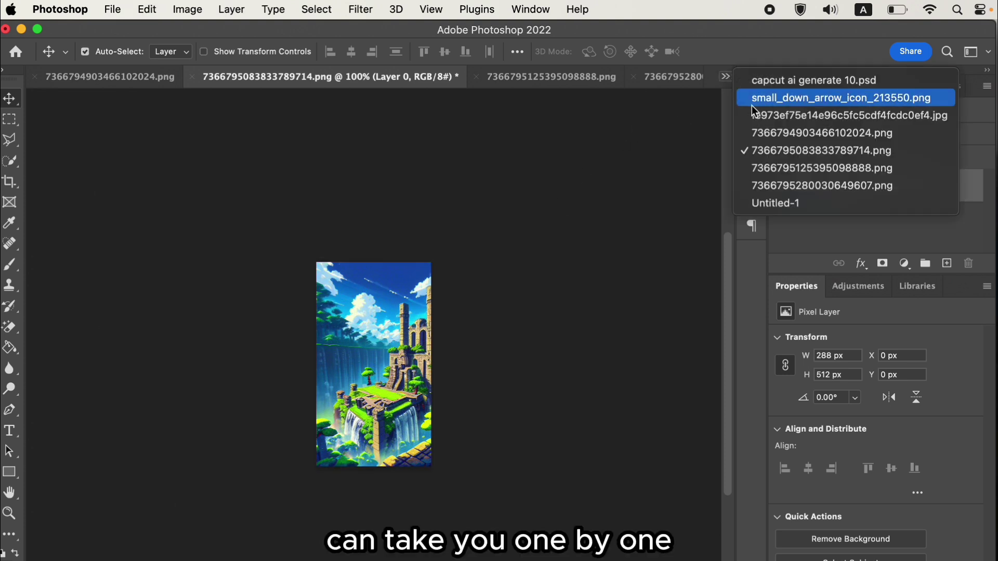
click(767, 202)
key(super)
key(super+v)
drag(387, 387, 318, 407)
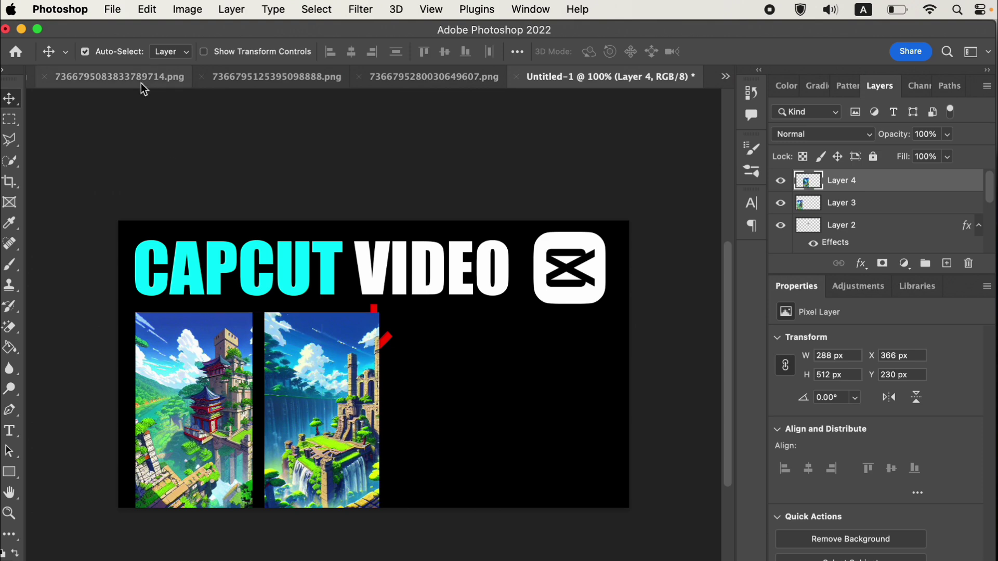
Step: Unlock the background of 7366795125395098888.png, copy the image into Untitled-1 and place it third in the row at X 696, Y 230 px
click(124, 76)
click(507, 78)
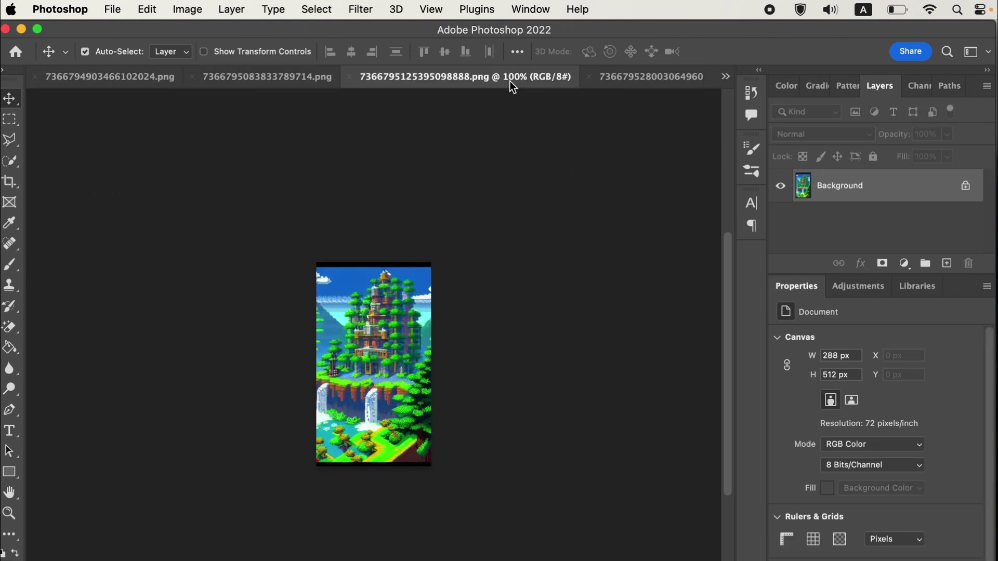
click(965, 187)
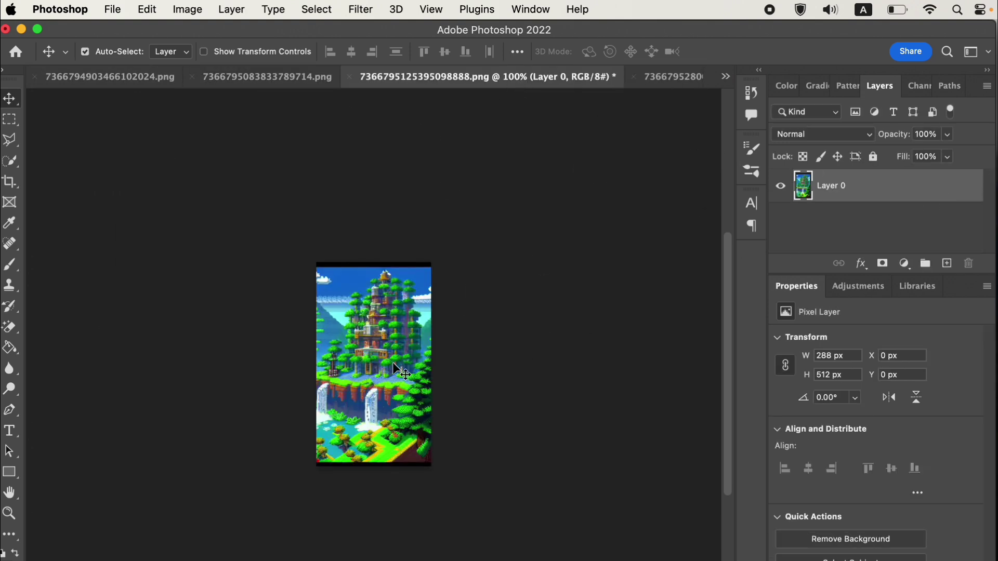
click(728, 76)
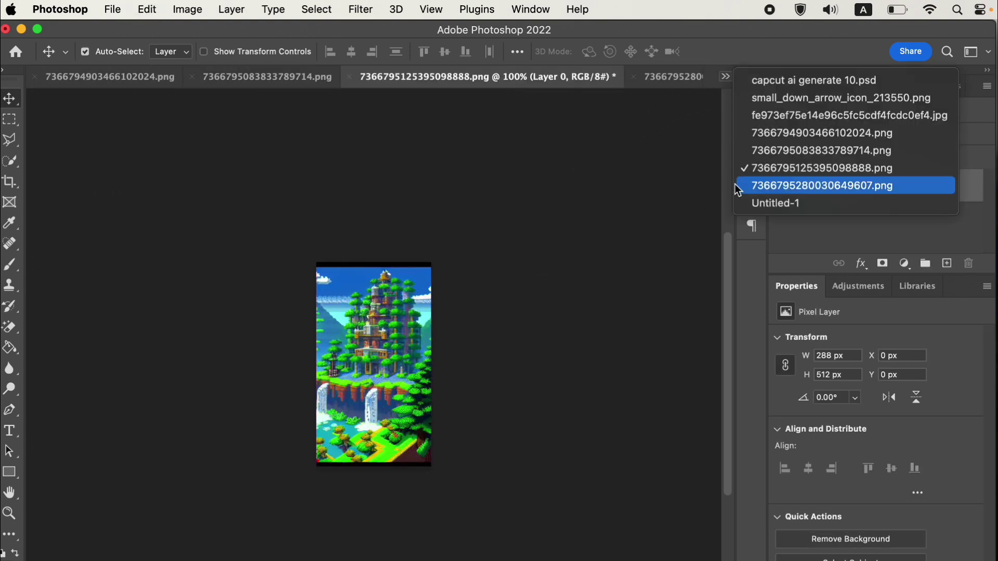
click(753, 203)
key(super+v)
drag(420, 375, 448, 407)
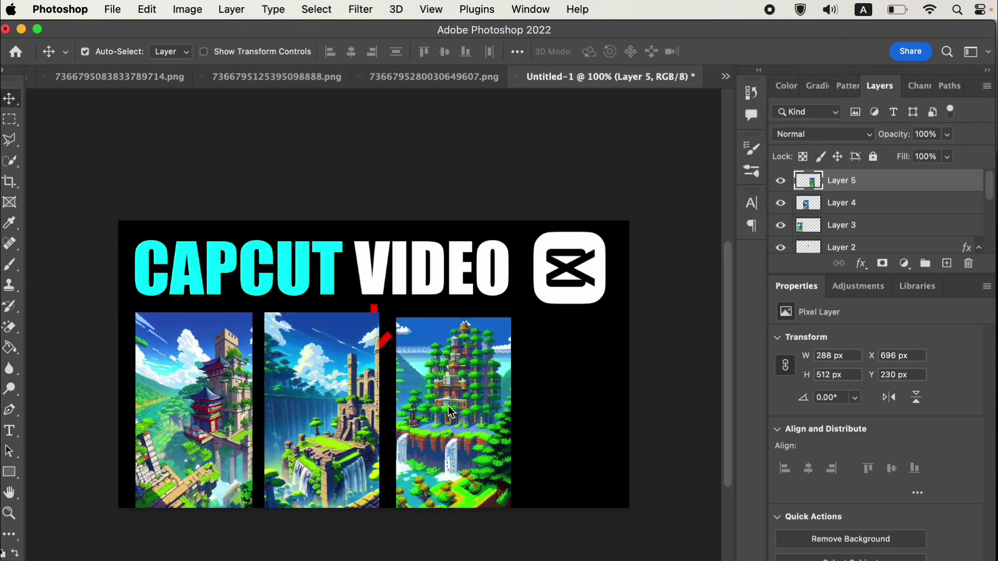
Step: Nudge the third image up and slightly left to X 691, Y 218 px to line it up with the row
key(Up)
key(Up)
key(Up)
key(Up)
key(Up)
key(Up)
key(Up)
key(Up)
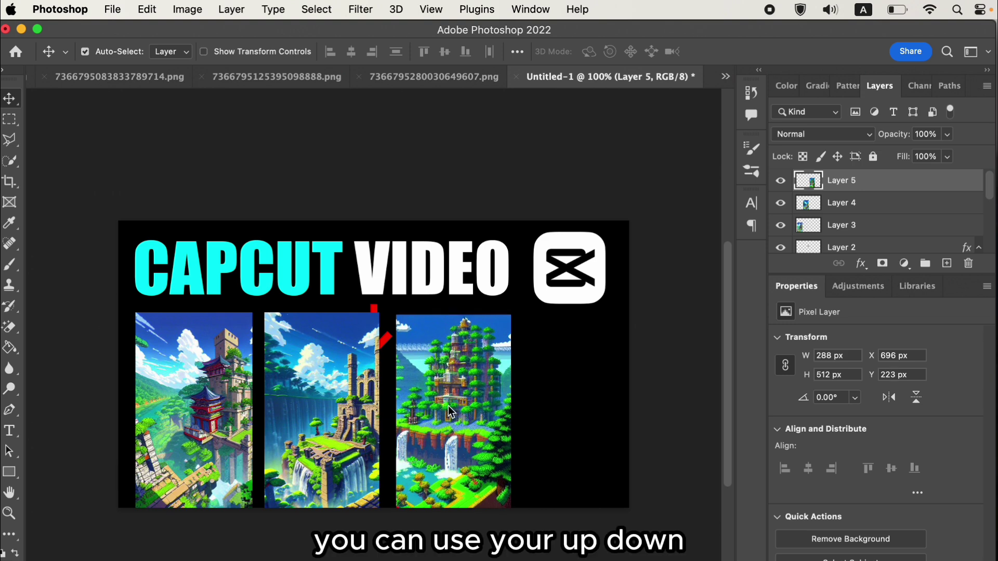
key(Left)
key(Left)
key(Left)
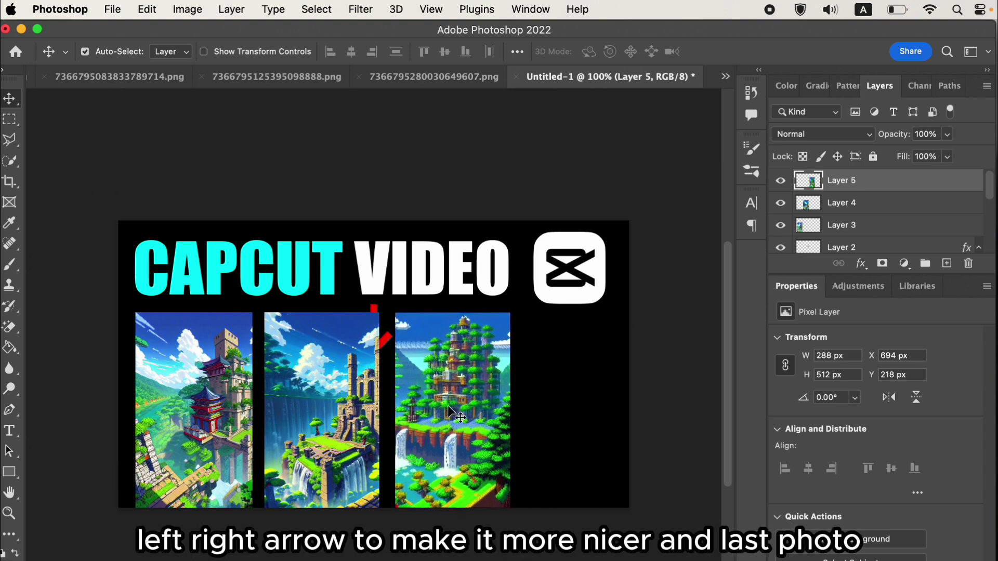
key(Up)
key(Up)
key(Left)
key(Left)
key(Down)
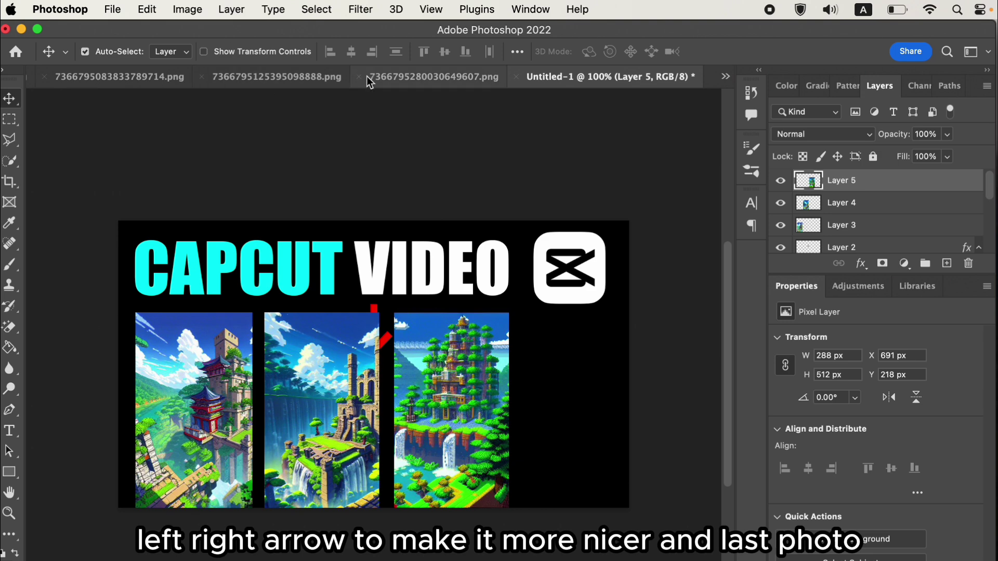
Step: Unlock the background of 7366795280030649607.png, copy the image into Untitled-1 and place it fourth in the row at the canvas's right edge
click(426, 78)
click(966, 187)
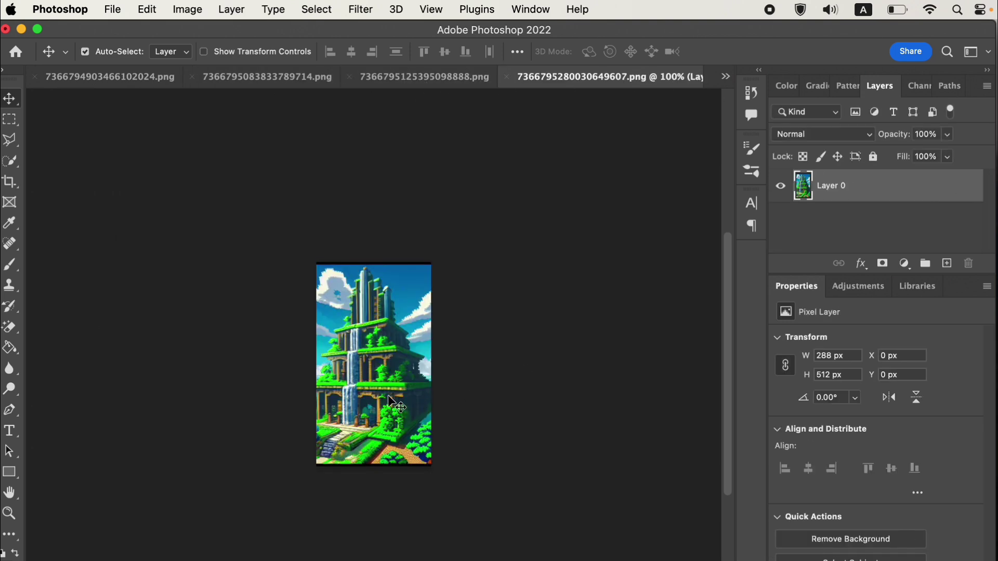
click(726, 76)
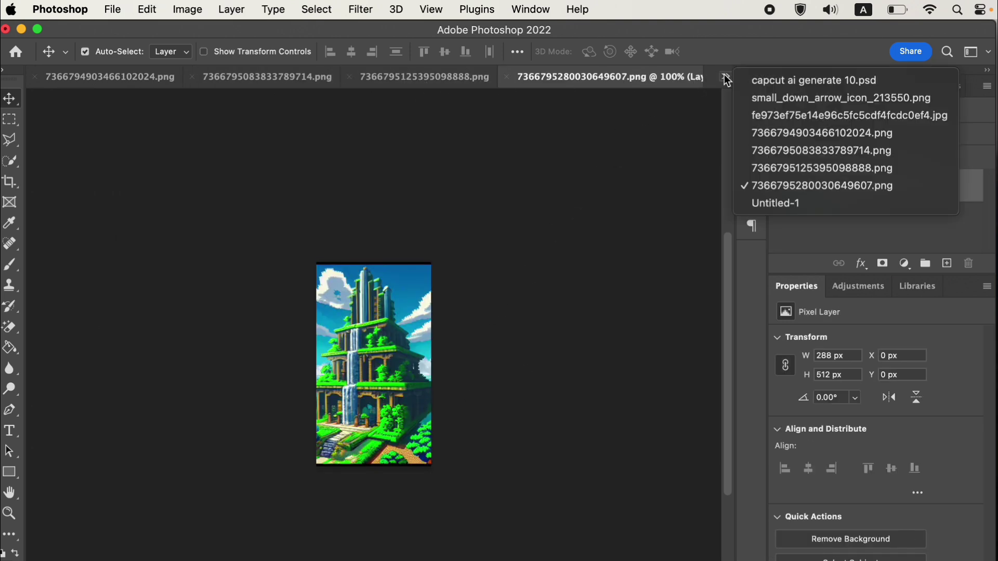
click(766, 201)
key(super+v)
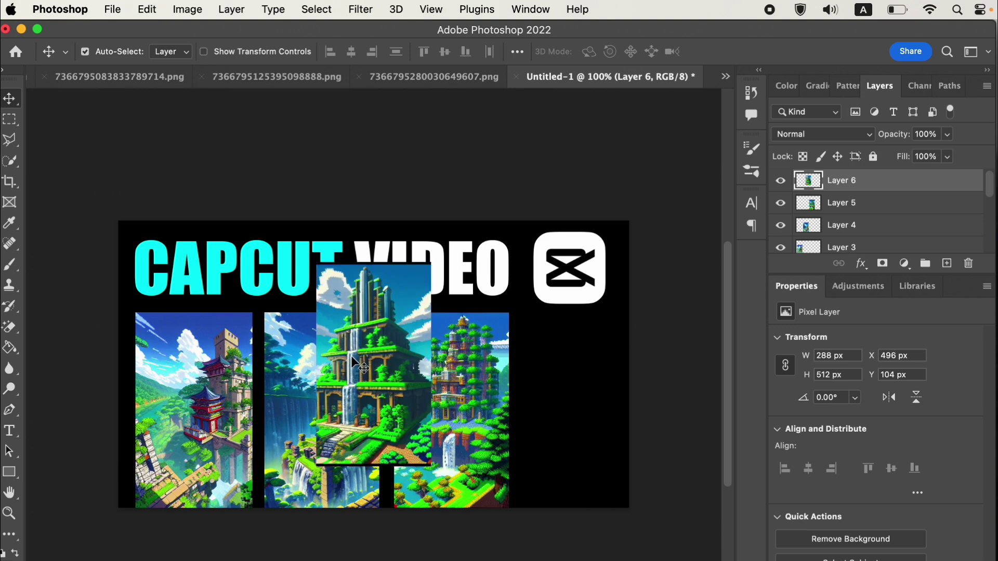
drag(350, 355, 556, 401)
Step: Nudge the fourth image down and slightly left to X 1014, Y 225 px
key(Down)
key(Down)
key(Down)
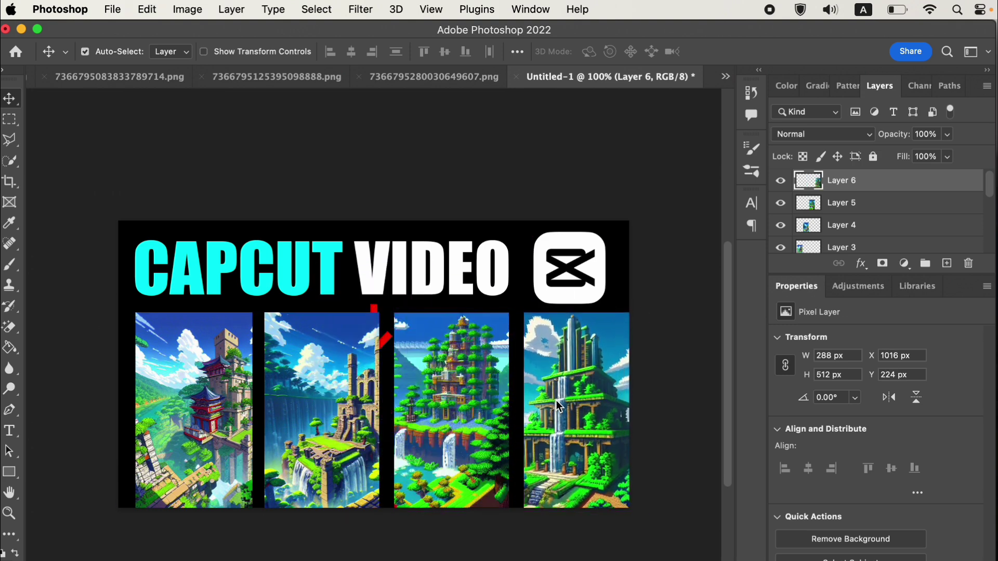
key(Left)
key(Down)
key(Left)
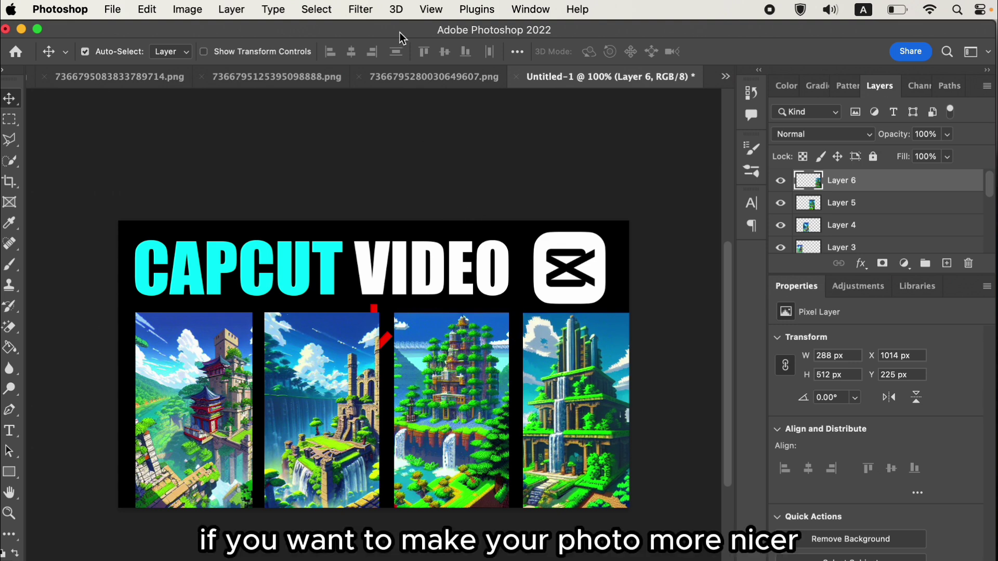
Step: Inspect the black bars along the edges of 7366795280030649607.png, then return to the Untitled-1 thumbnail
click(450, 77)
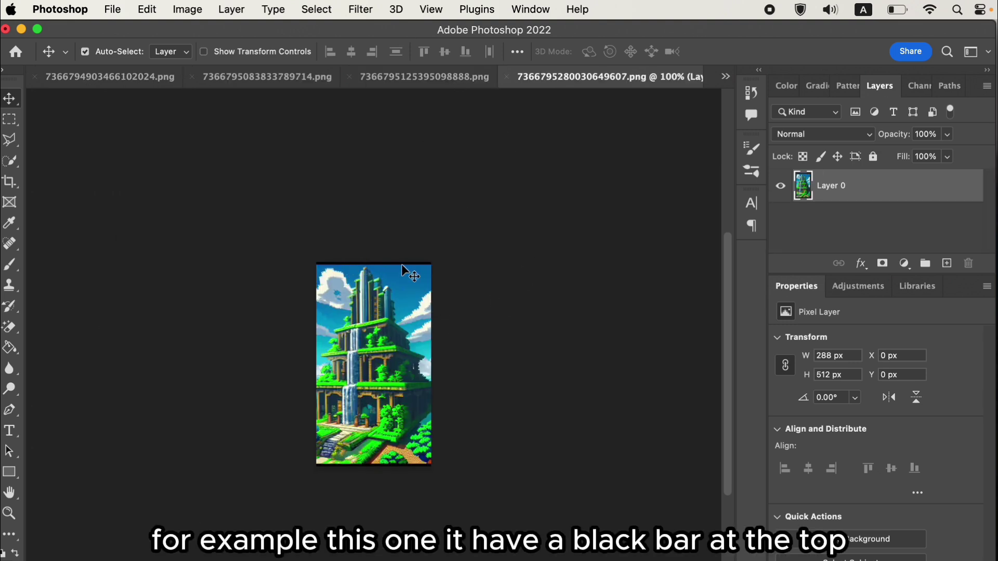
scroll(367, 277, up, 5)
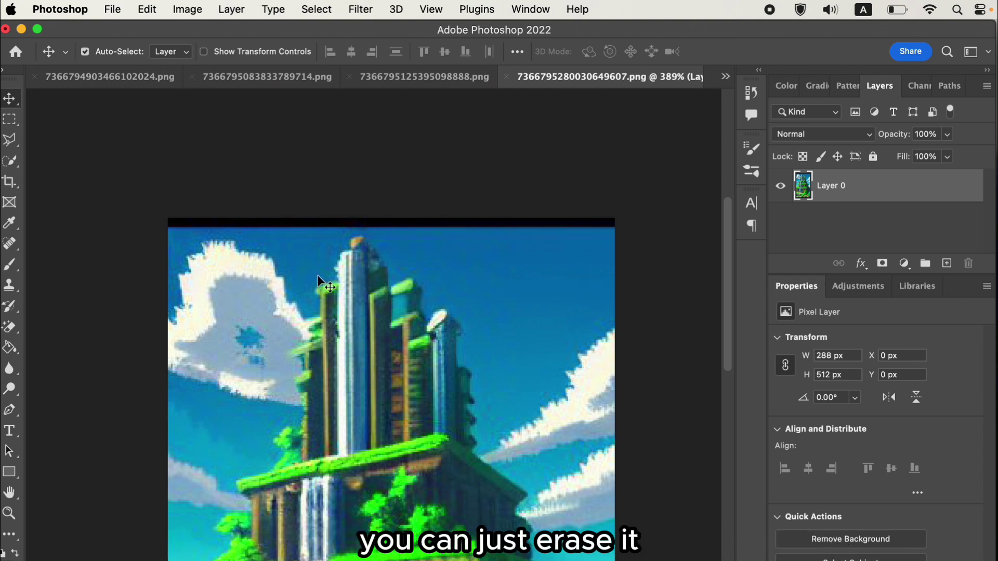
scroll(358, 301, down, 4)
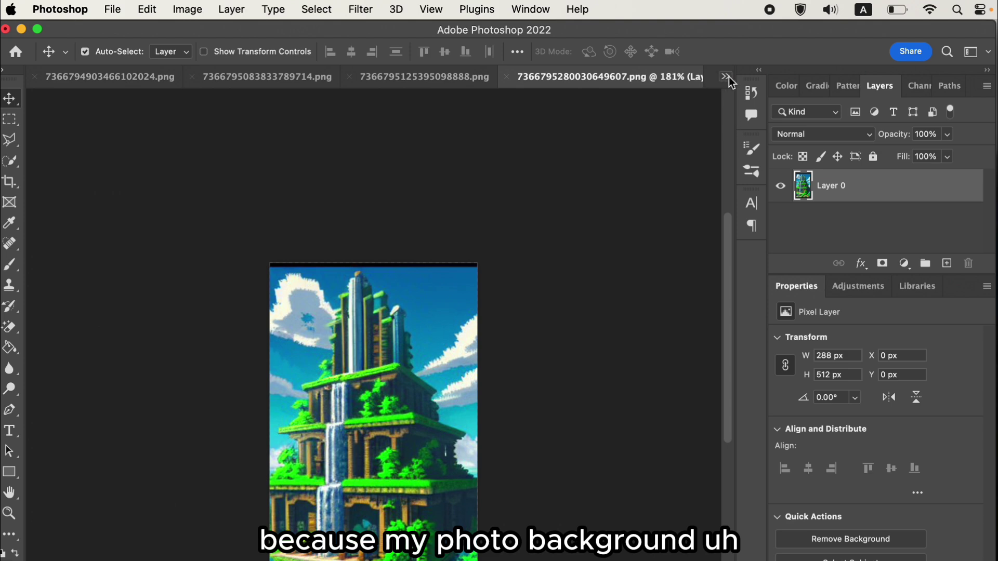
click(727, 76)
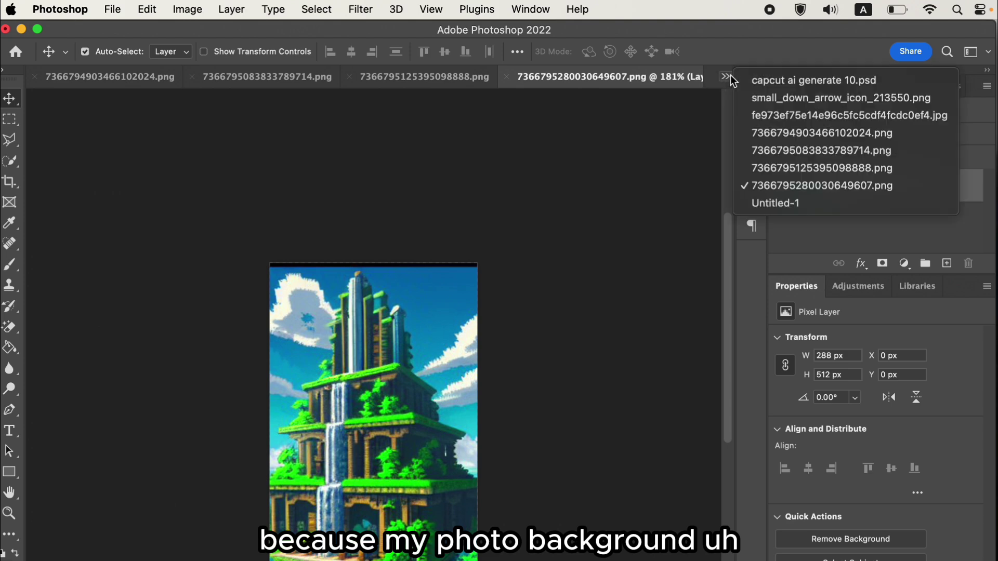
click(744, 203)
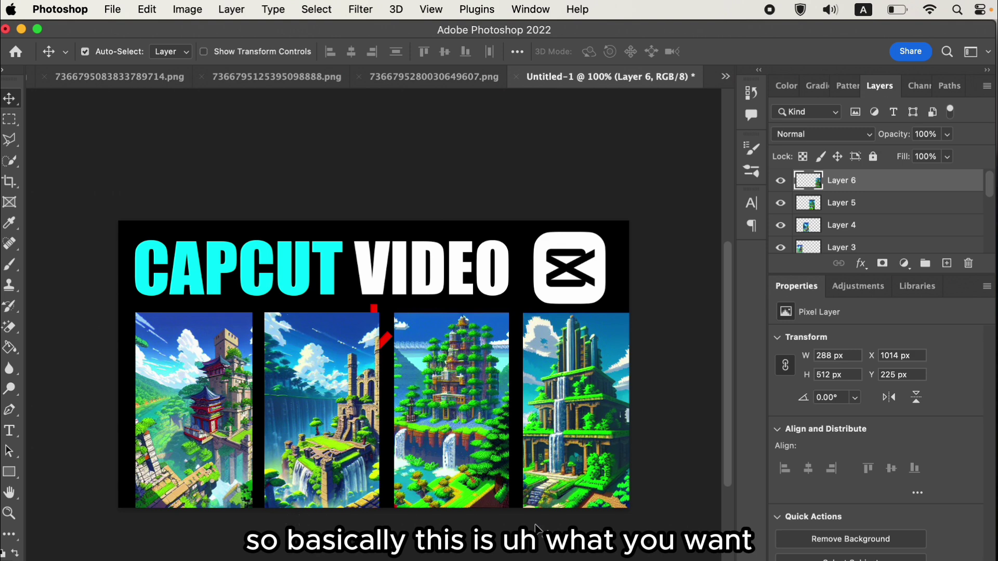
Step: Shift the first three images left to even out the row, placing the third at X 669, Y 218 px
drag(216, 453, 208, 452)
drag(283, 453, 273, 452)
drag(422, 450, 443, 447)
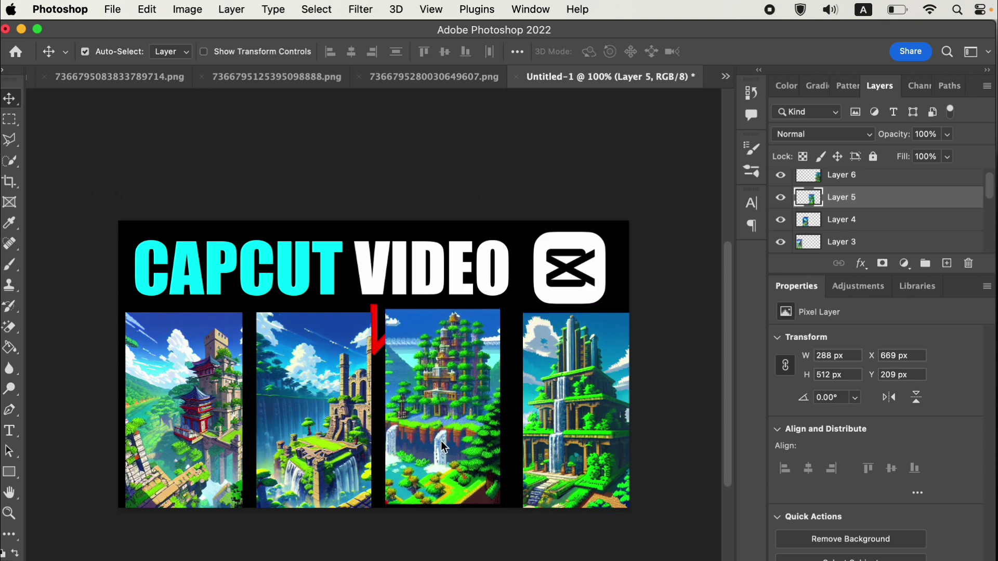
key(Down)
key(Down)
key(Down)
key(Down)
key(Down)
key(Down)
key(Down)
key(Down)
key(Down)
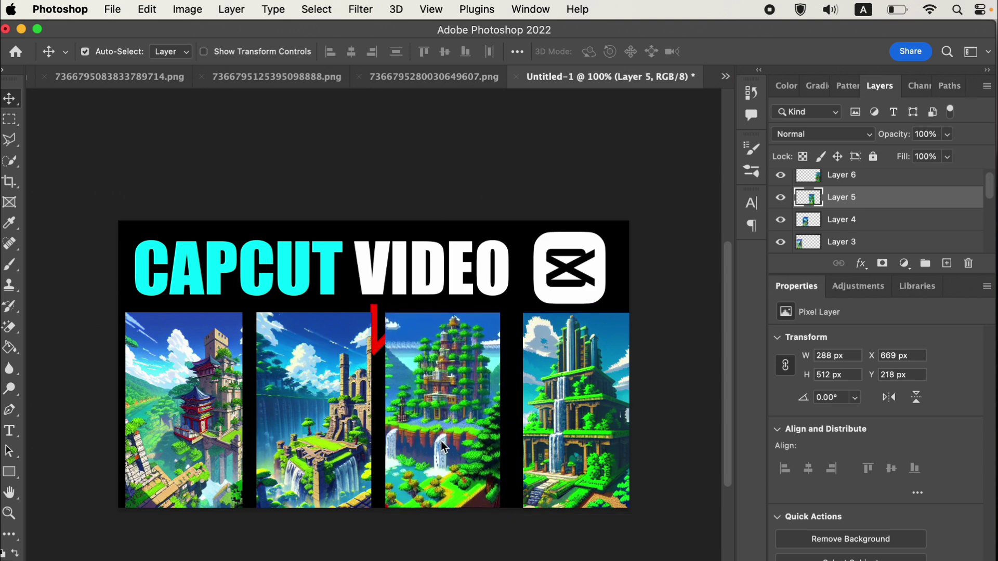
Step: Move the fourth image left to X 984, Y 226 px so it fits inside the canvas and lines up with the row
drag(596, 429, 583, 431)
key(Up)
key(Up)
key(Up)
key(Up)
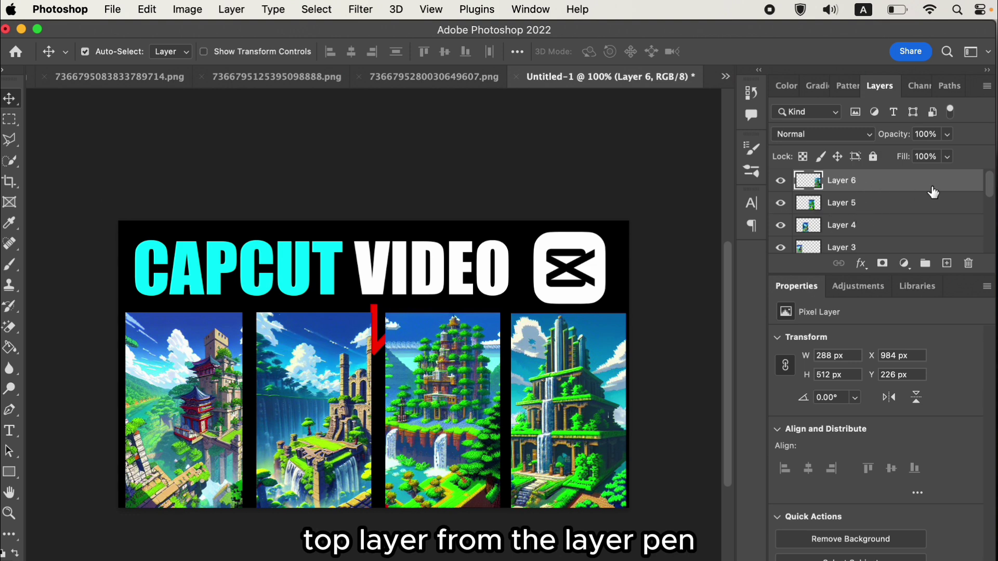
Step: Add a Brightness/Contrast adjustment layer above Layer 6 with brightness -21 and contrast 5
click(855, 287)
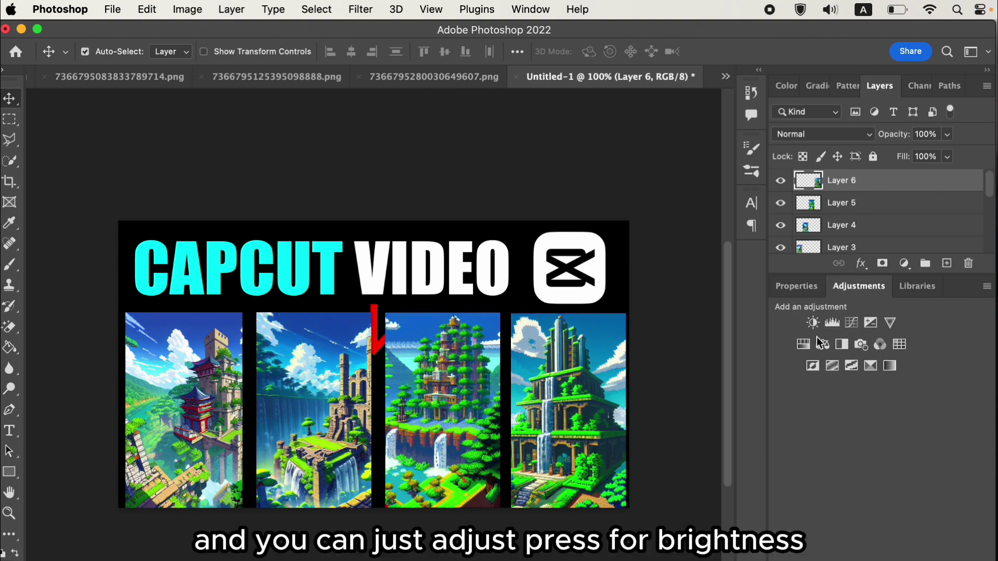
click(812, 323)
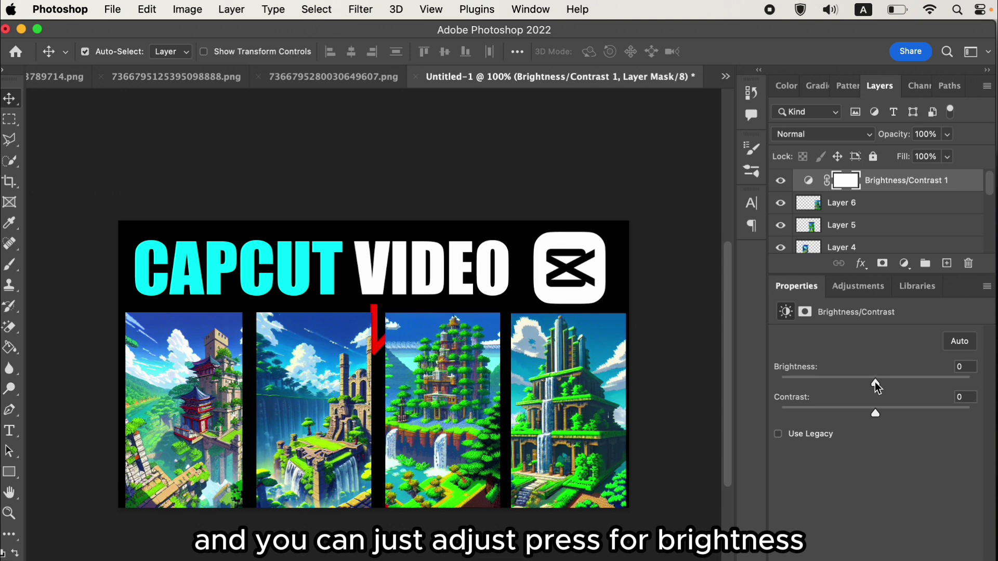
drag(876, 383, 884, 414)
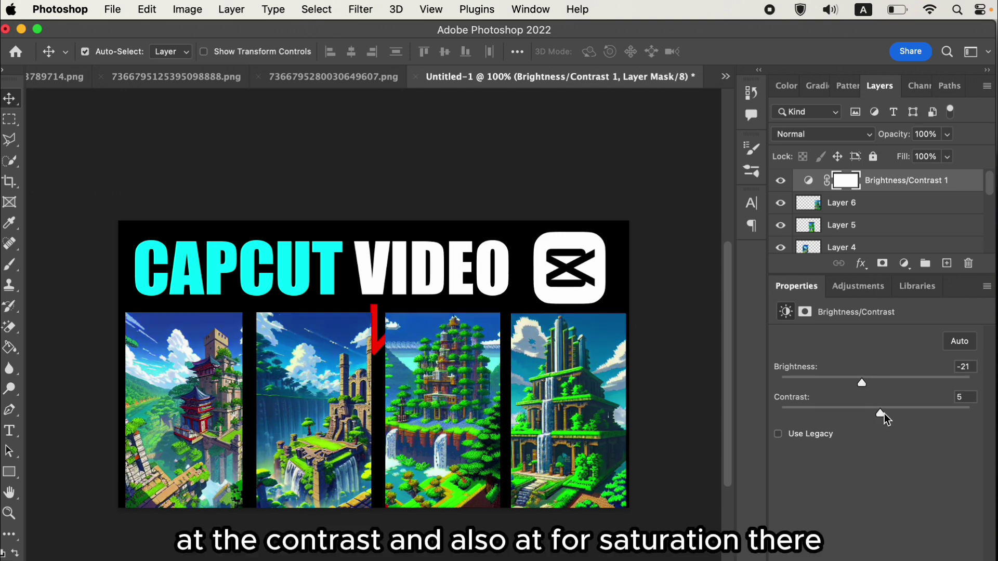
Step: Add a Hue/Saturation adjustment layer on top of the stack with saturation +29
click(857, 286)
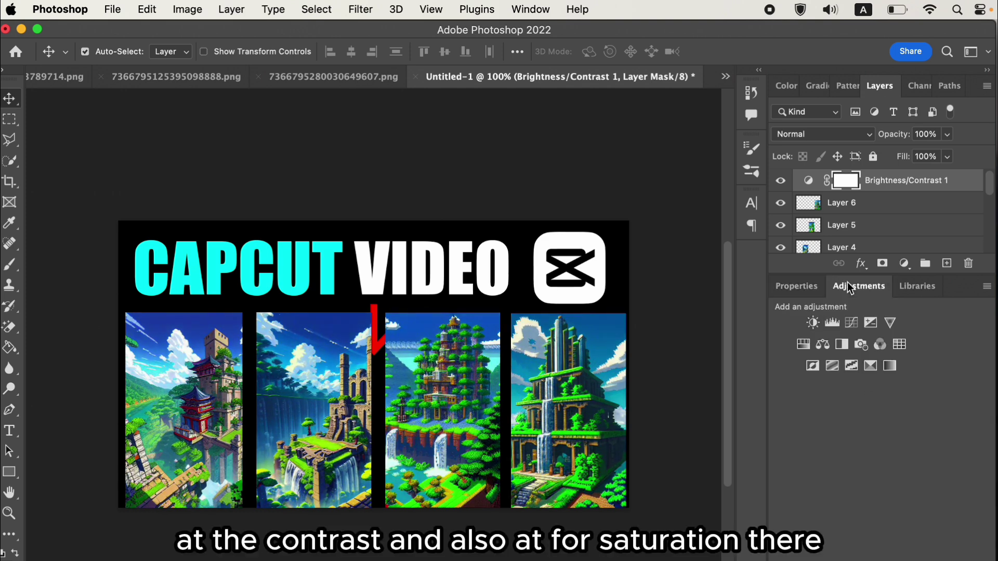
click(806, 345)
drag(875, 429, 903, 428)
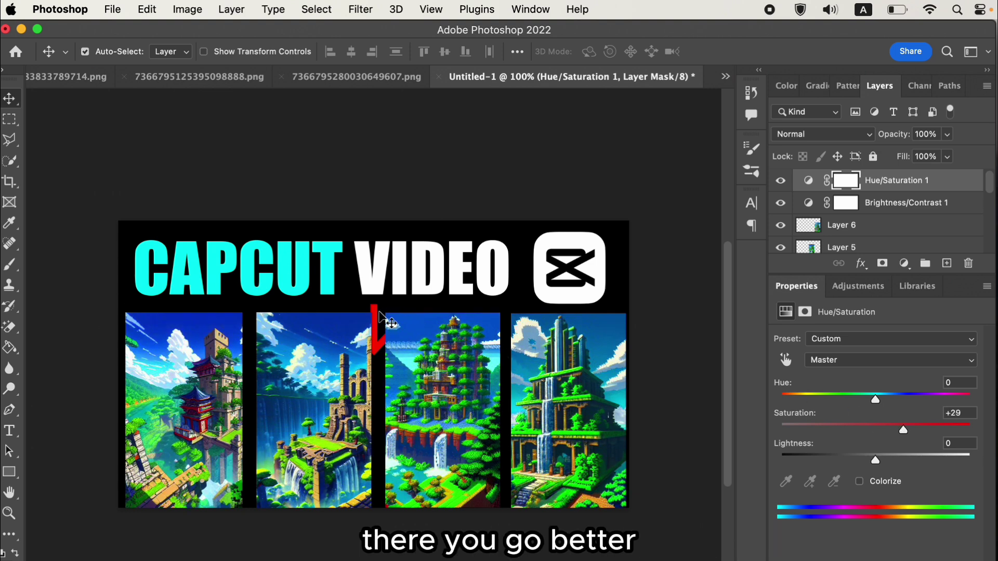
Step: Move the red arrow to X 601, Y 209 px and bring its layer above all images, just below Brightness/Contrast 1
drag(385, 321, 379, 321)
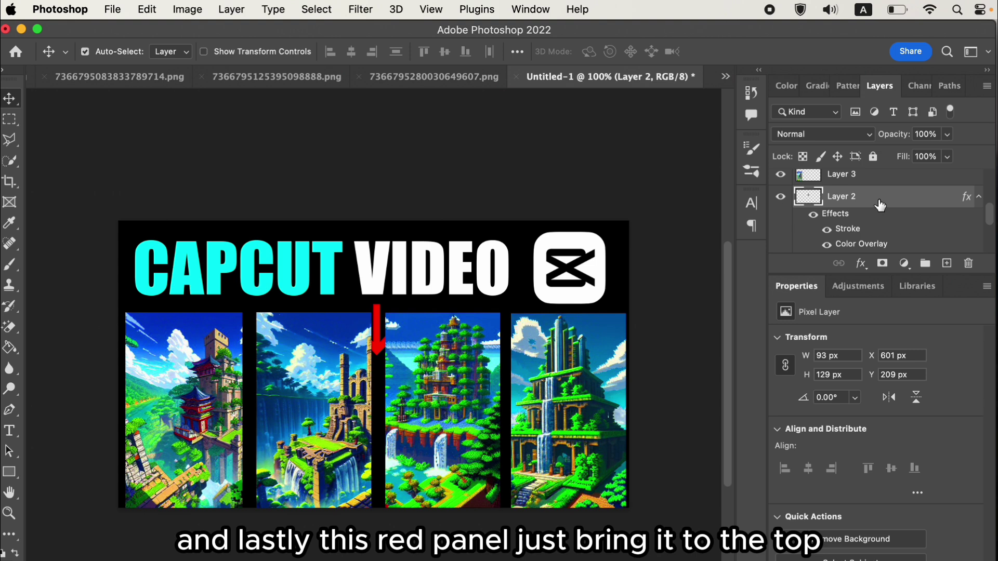
drag(879, 205, 866, 221)
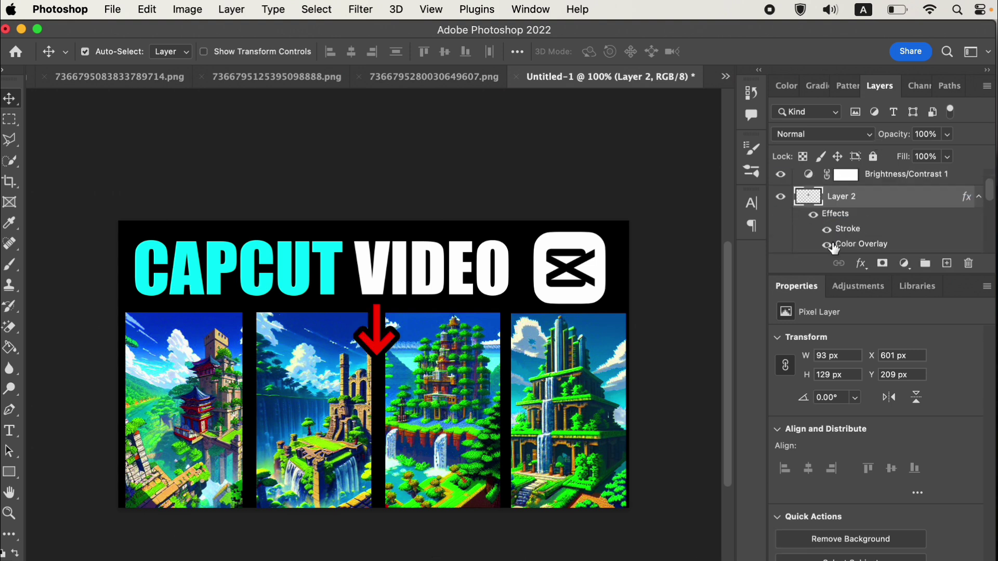